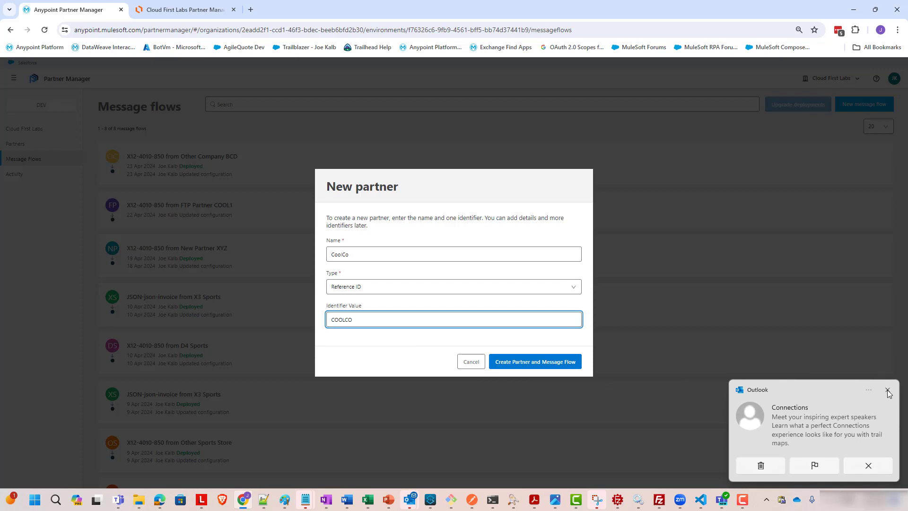
Create the partner CoolCo with Reference ID COOLCO together with its message flow
click(533, 362)
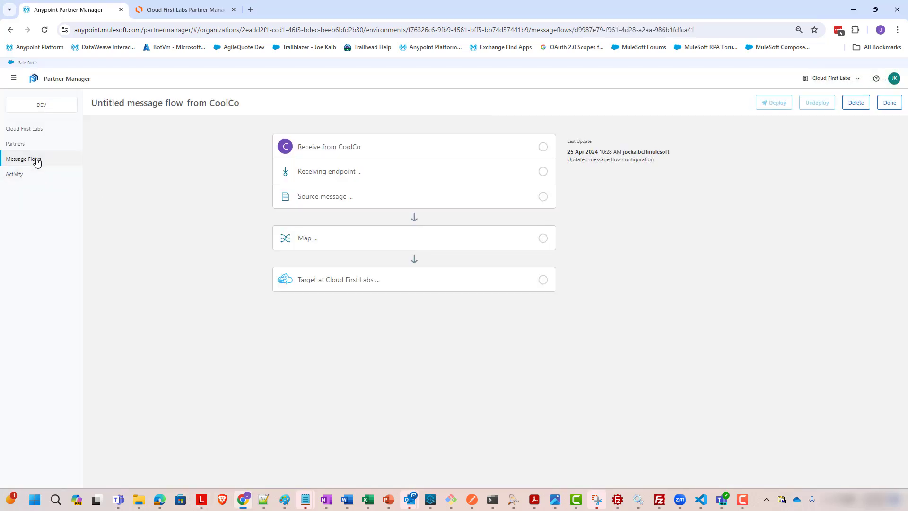
Open the CoolCo partner and add an X12 - GS identifier with value COOLCO
click(22, 144)
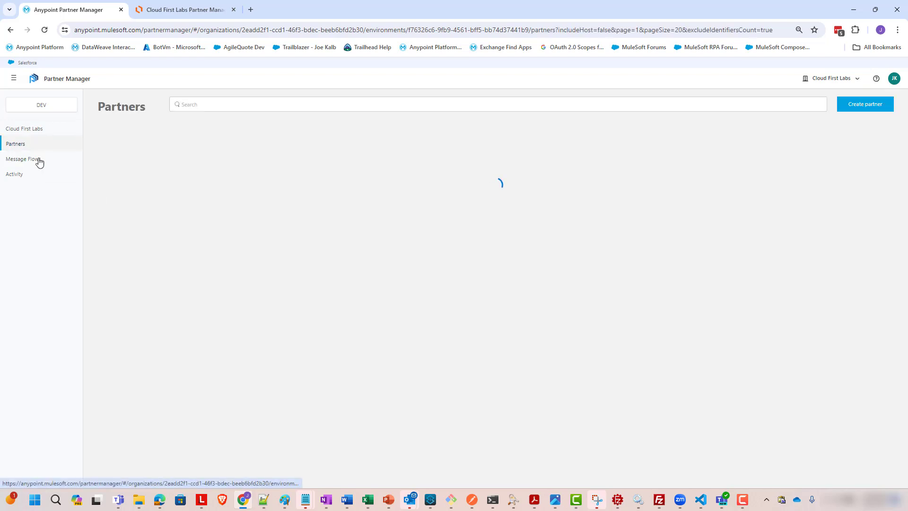
scroll(203, 259, down, 2)
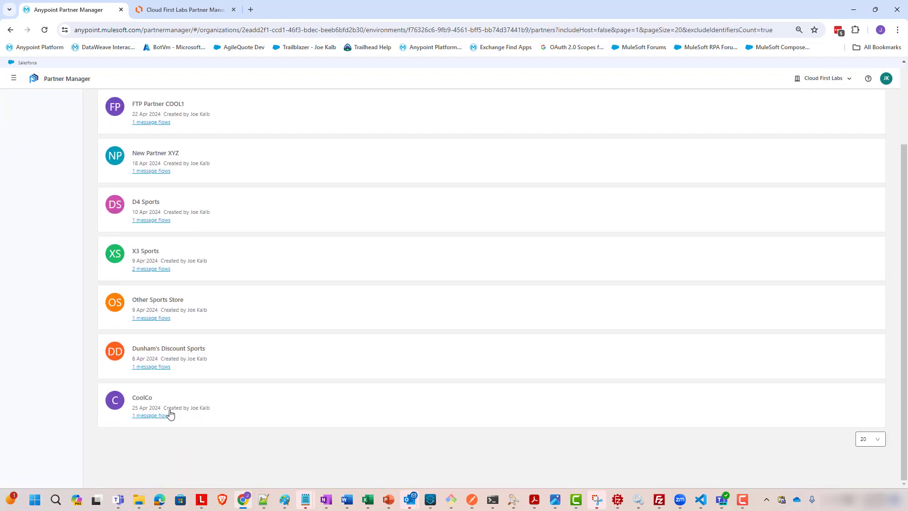
click(143, 402)
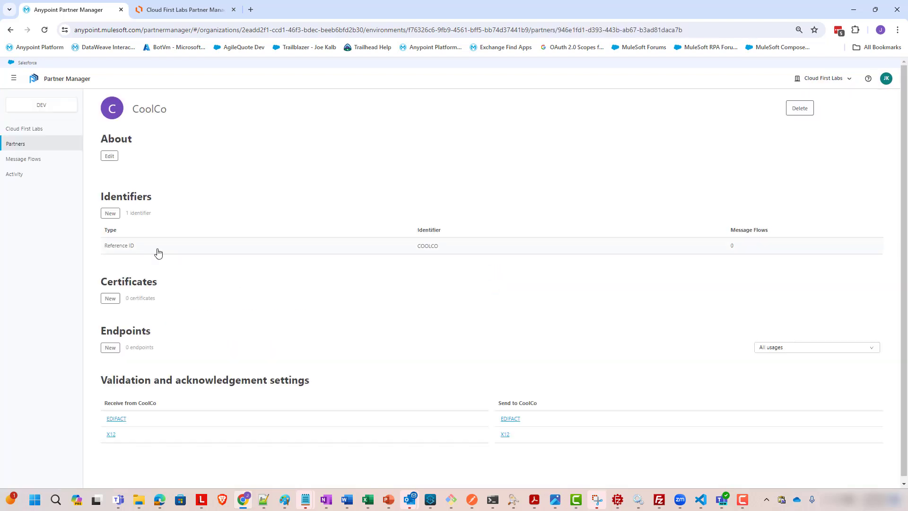
click(110, 215)
click(484, 283)
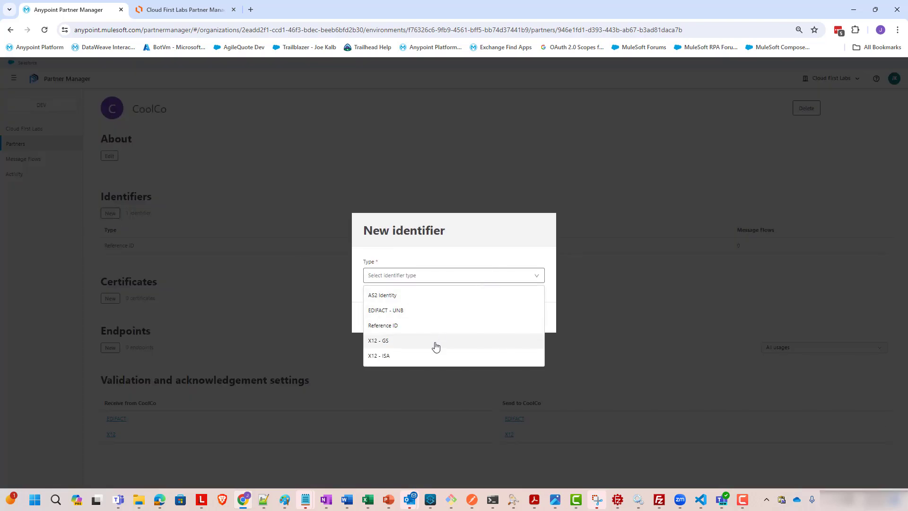
click(436, 346)
click(431, 295)
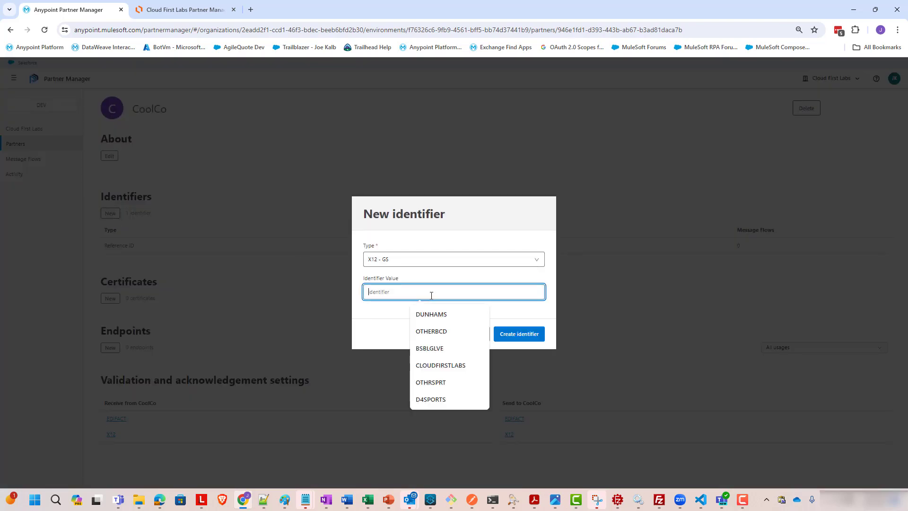
text(COOLCO)
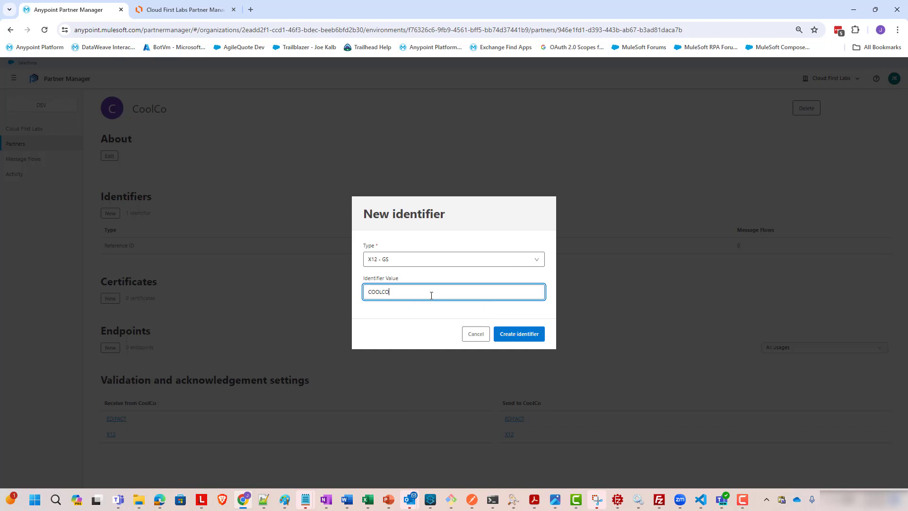
click(500, 339)
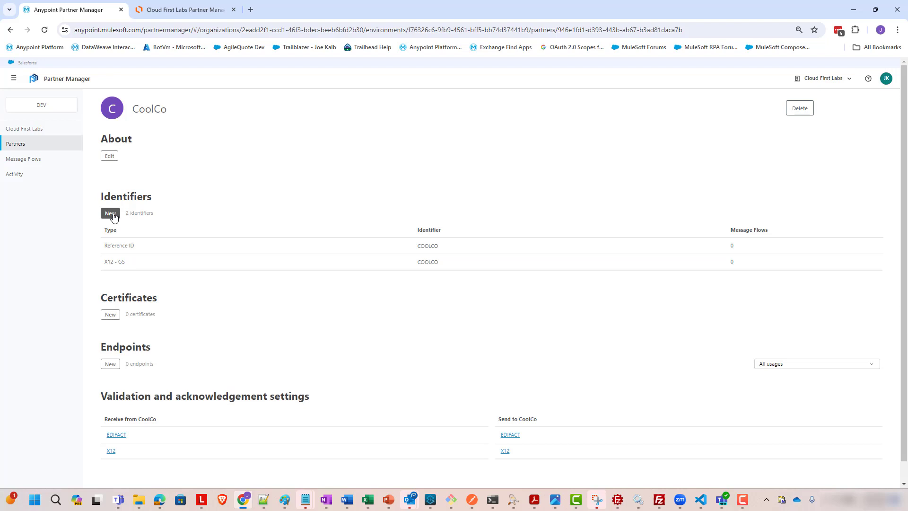
Add an X12 - ISA identifier with qualifier ZZ (Mutually Defined) and value COOLCO to CoolCo
click(113, 214)
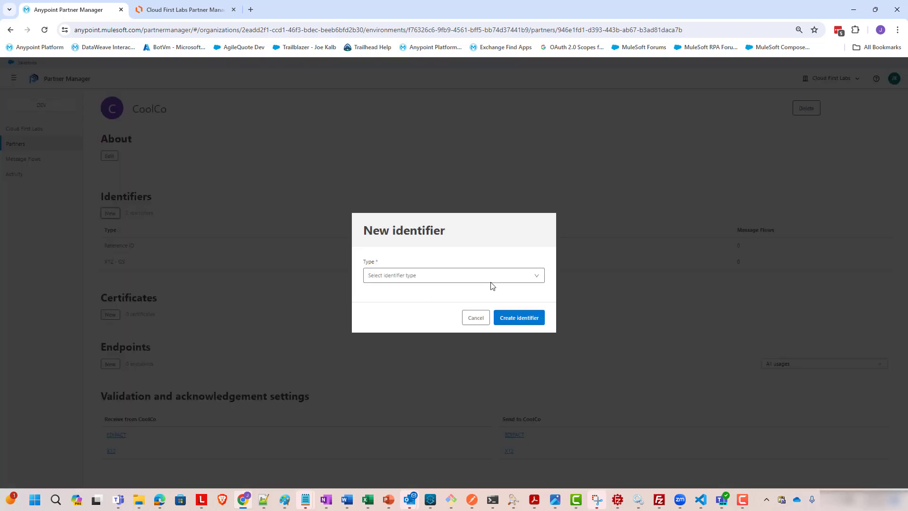
click(450, 276)
click(397, 357)
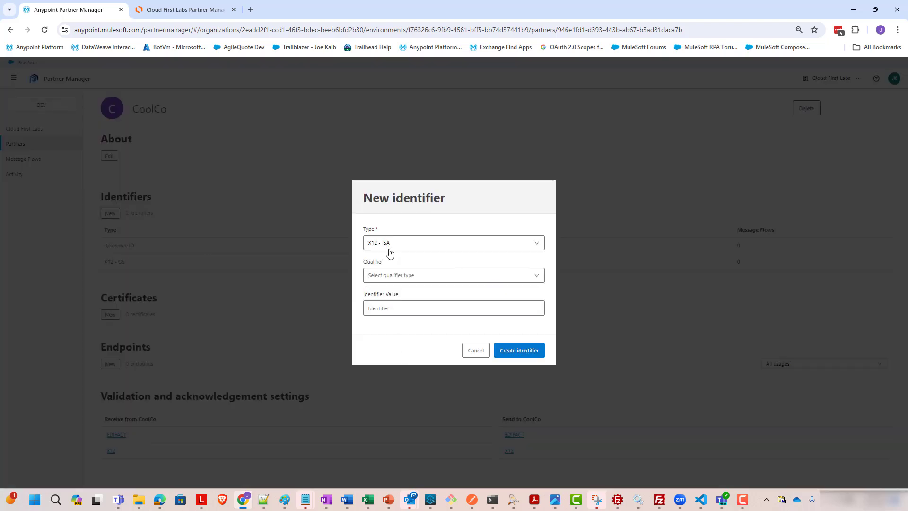
click(388, 282)
scroll(410, 331, down, 5)
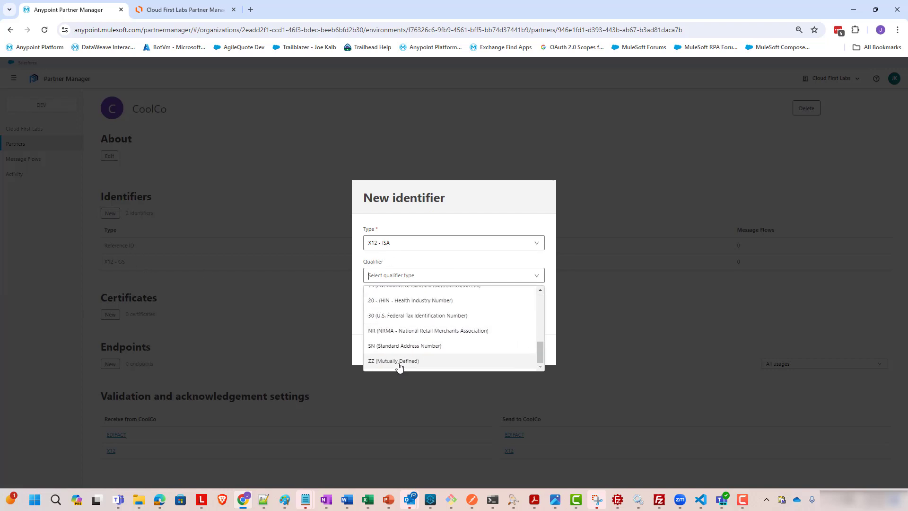
click(400, 363)
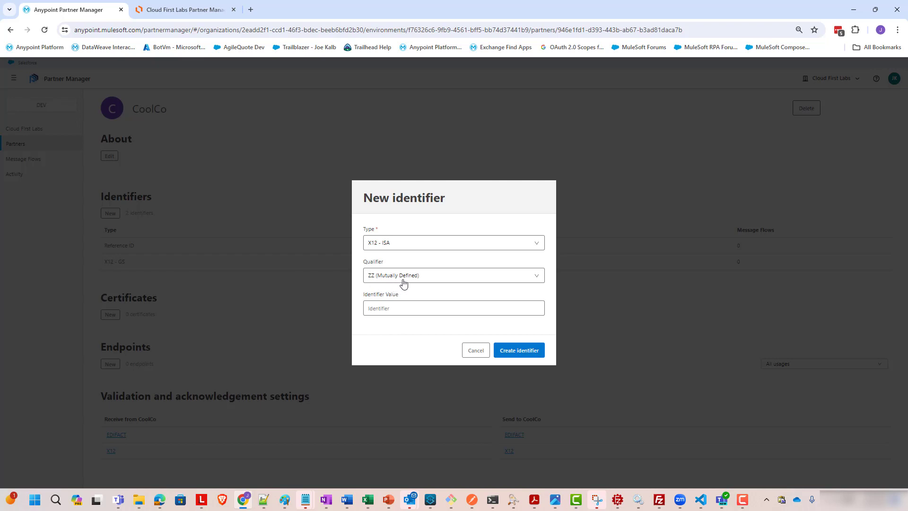
click(394, 305)
text(CO)
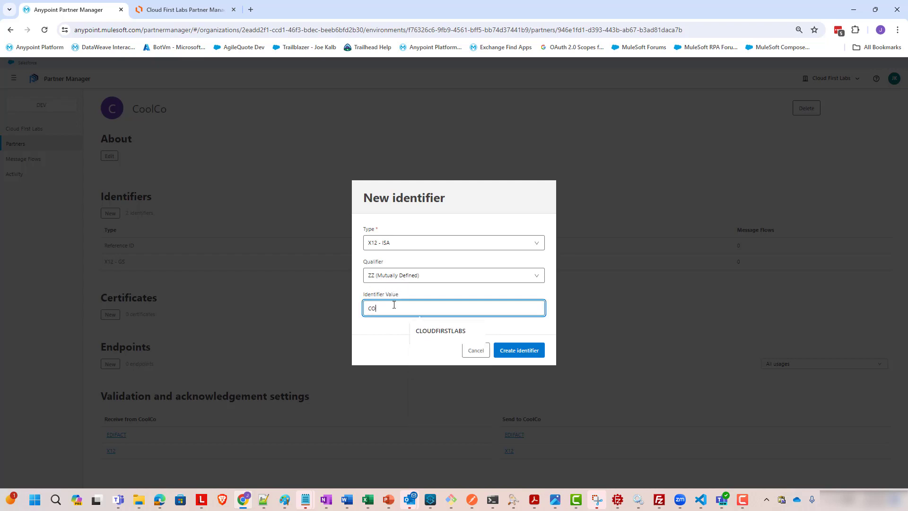
text(OLCO)
click(512, 353)
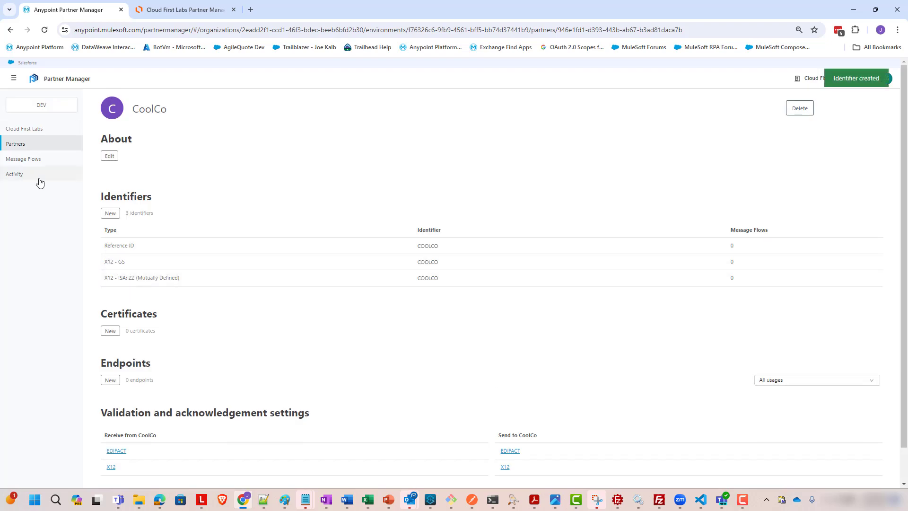
Open the untitled message flow from CoolCo and expand its Receive from CoolCo section
click(45, 159)
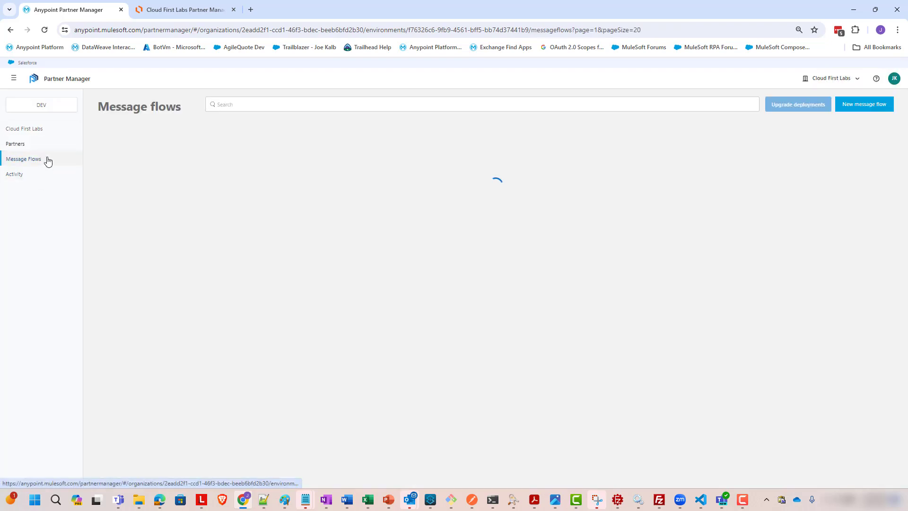
click(196, 162)
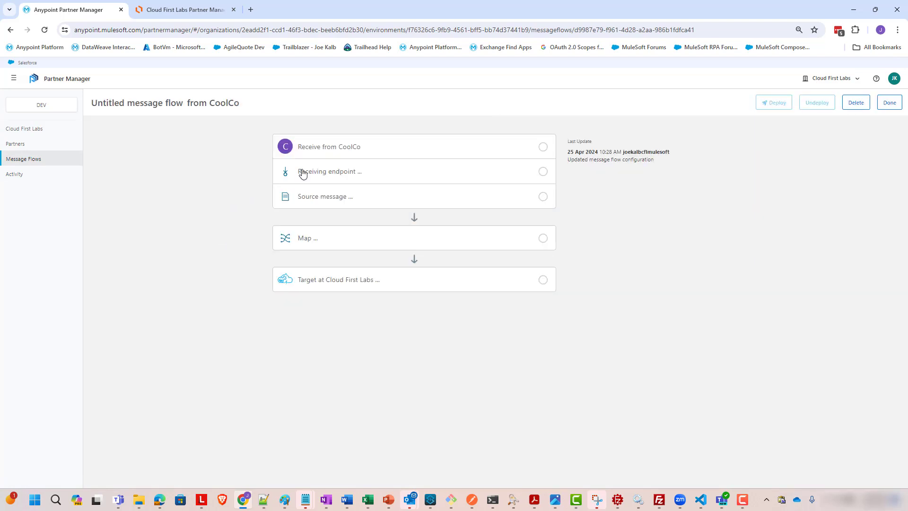
click(381, 154)
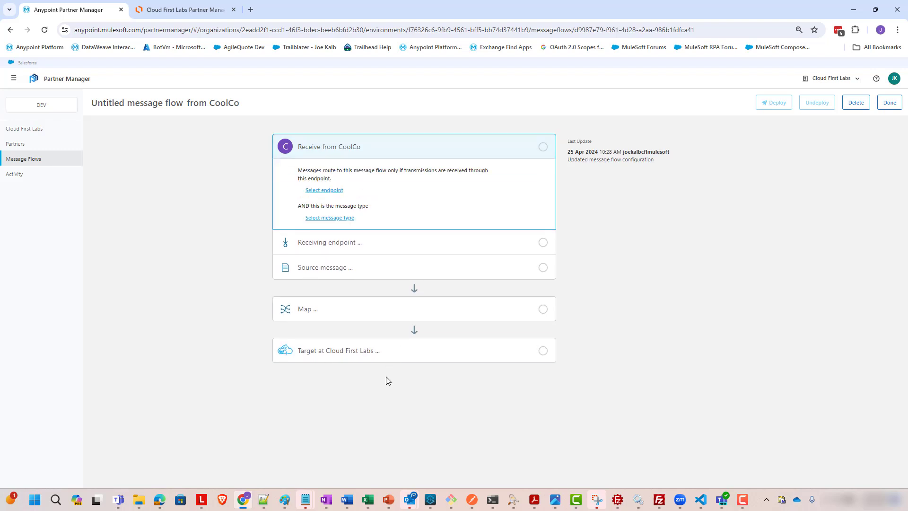
click(331, 191)
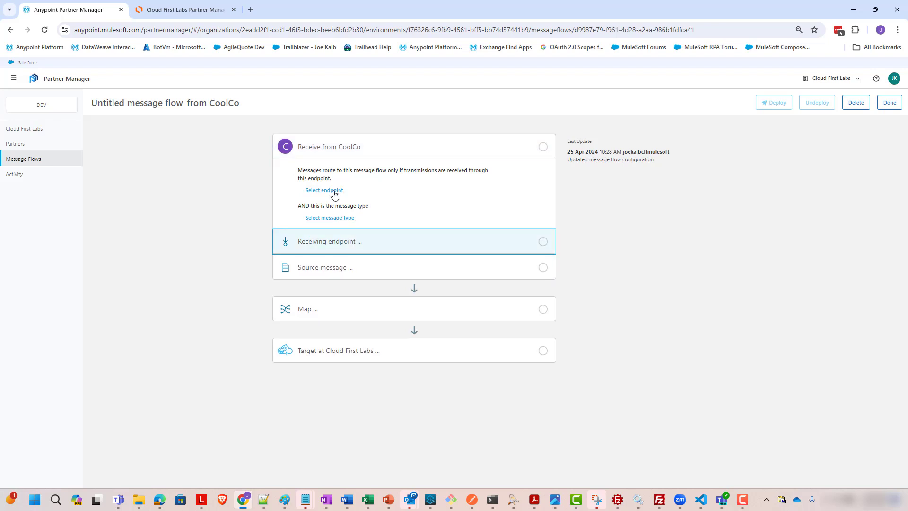
Start a new FTP endpoint for receiving from partners and set its host to ftp.diseasereversals.com
click(520, 197)
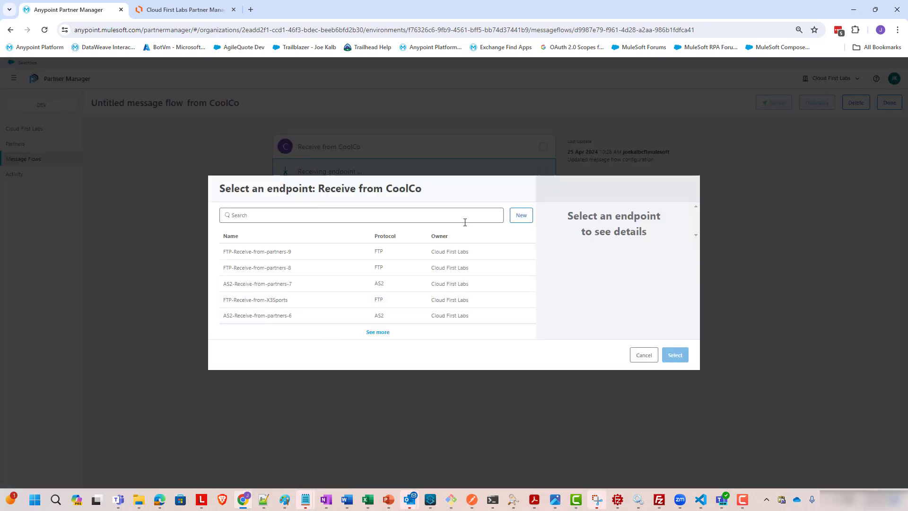
click(522, 215)
click(424, 258)
click(371, 306)
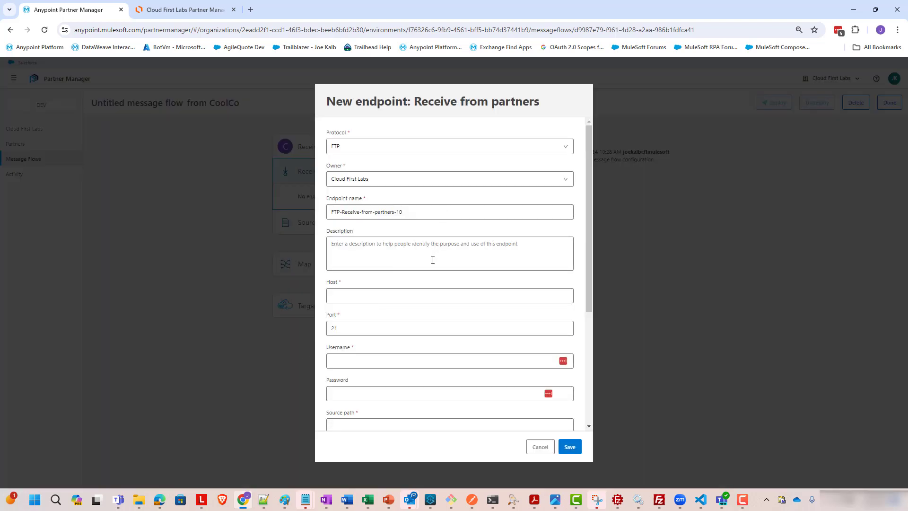
click(431, 290)
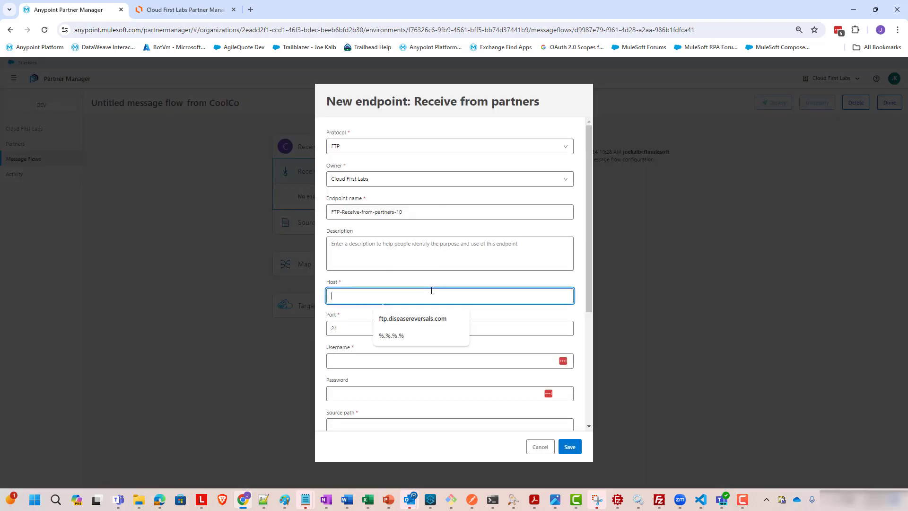
click(426, 325)
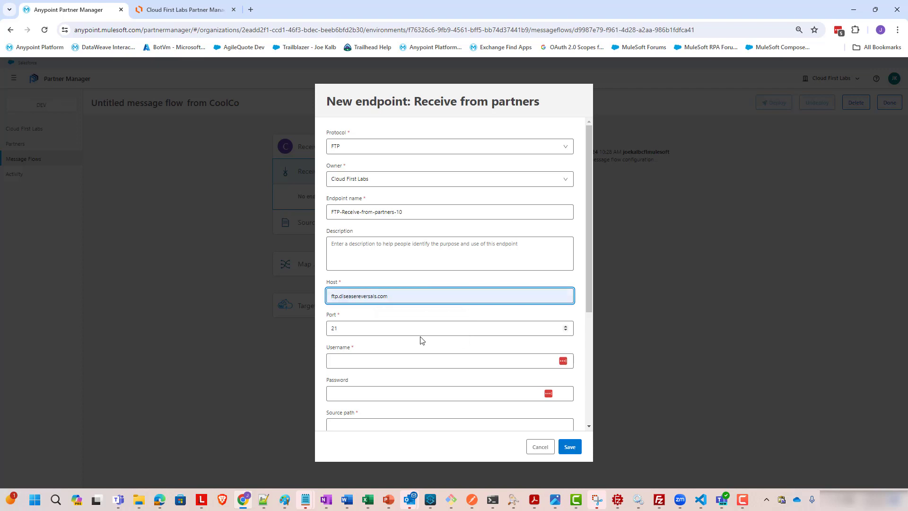
Fill in the FTP account username and password from saved credentials
click(358, 362)
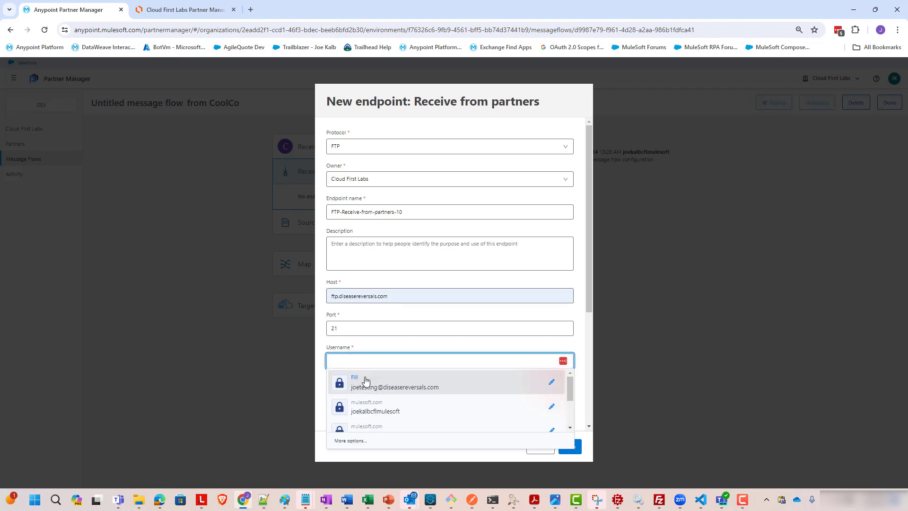
key(Escape)
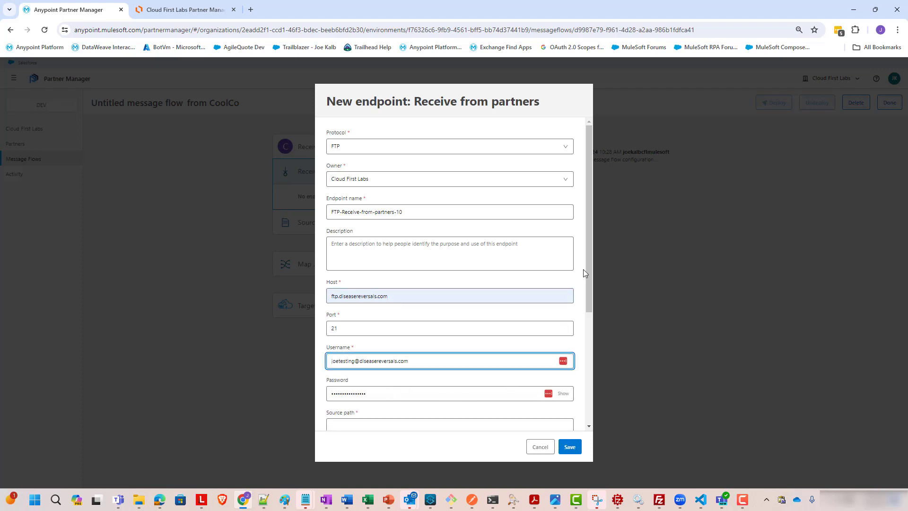
drag(590, 264, 593, 353)
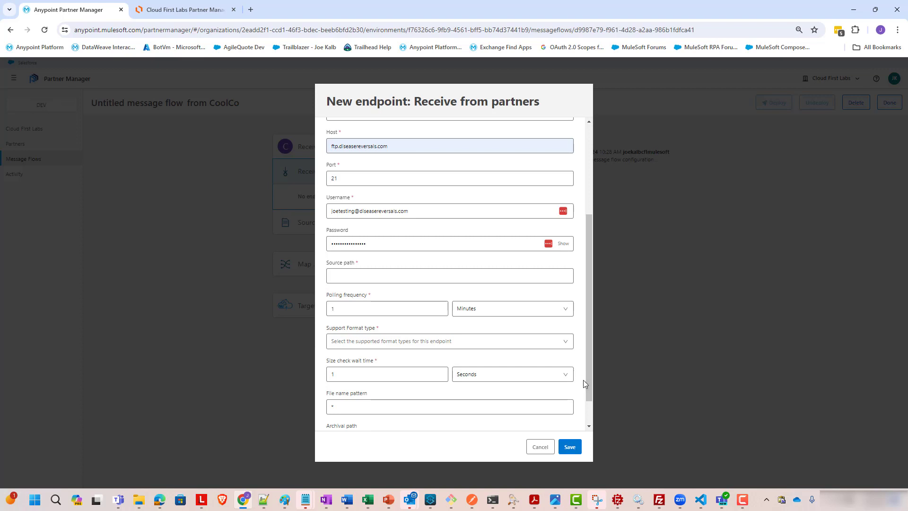
drag(586, 370, 585, 390)
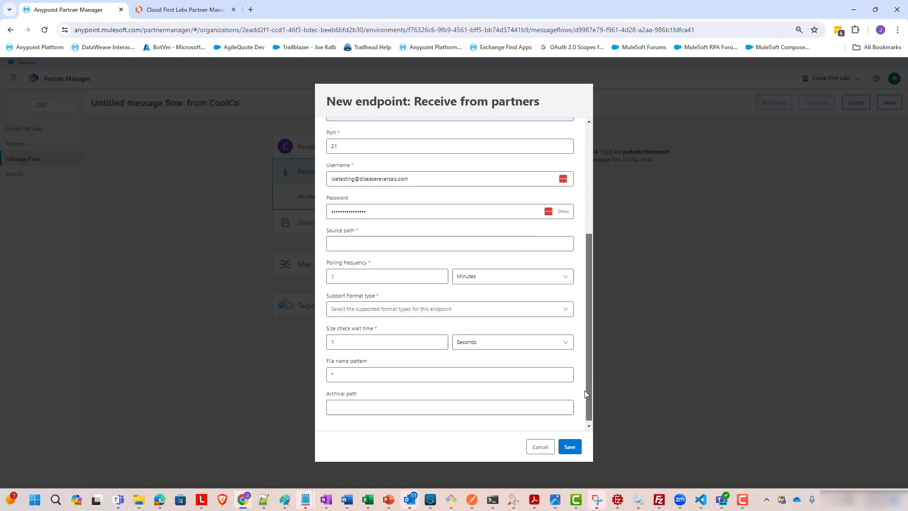
Set the endpoint's source path to /CoolCo and its support format type to EDI
click(517, 243)
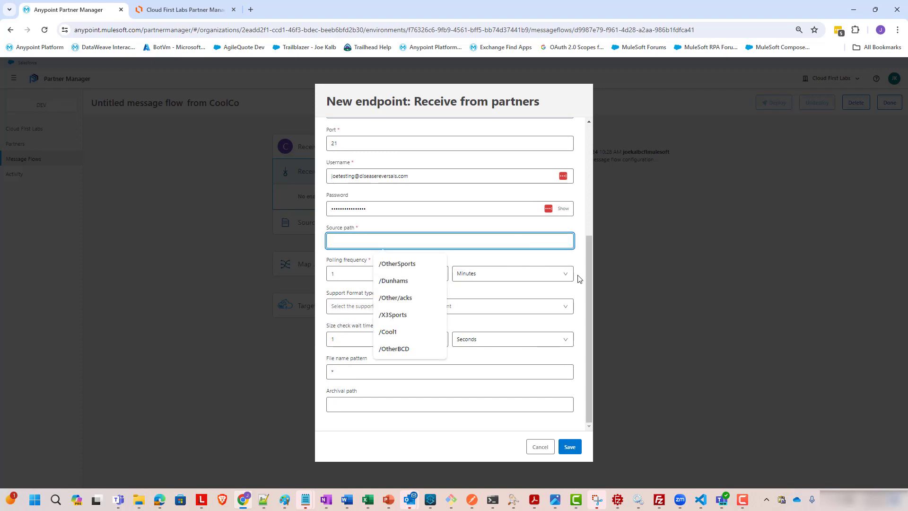
text(C)
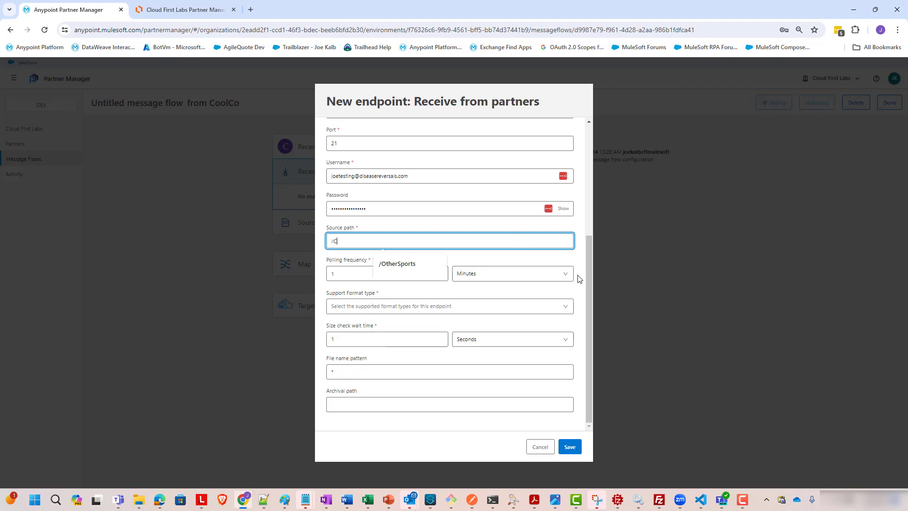
text(oolCo)
click(416, 306)
click(386, 340)
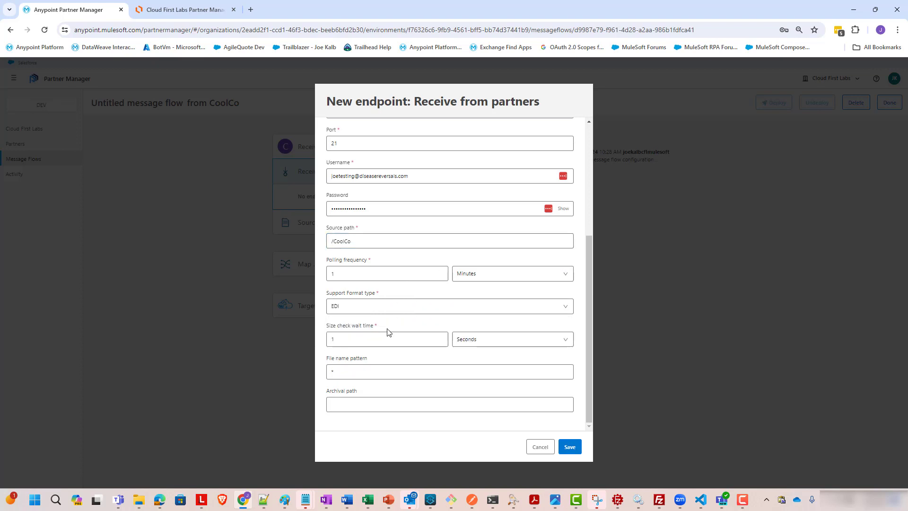
Set the file name pattern to *.edi and the archival path to /CoolCo/archive, then save the endpoint
click(447, 372)
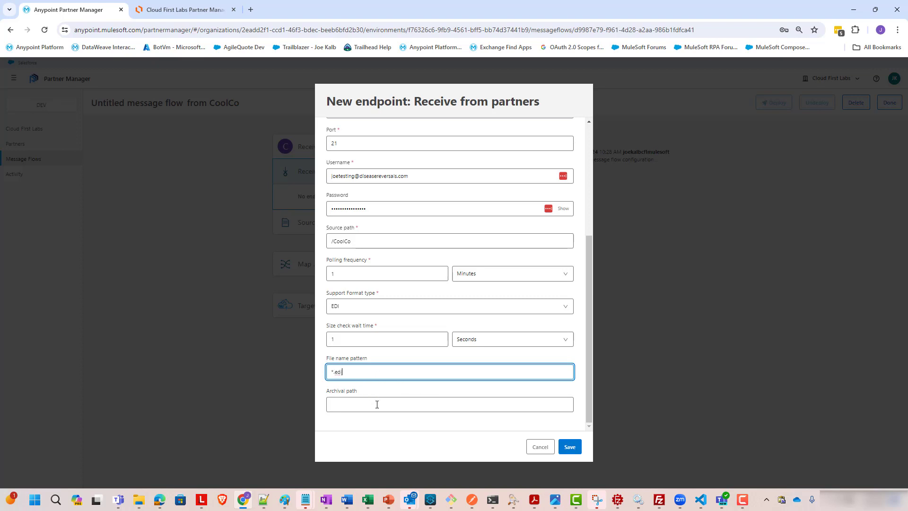
click(520, 409)
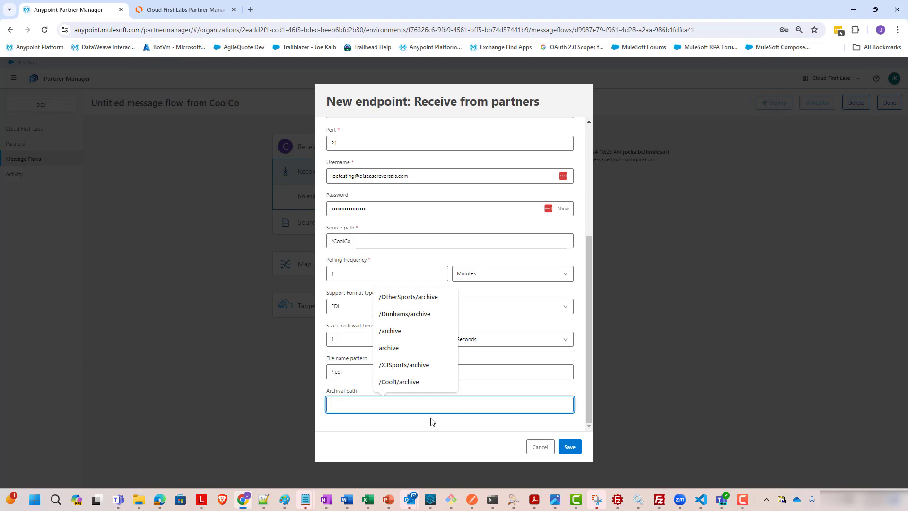
text(/CoolCo/archive)
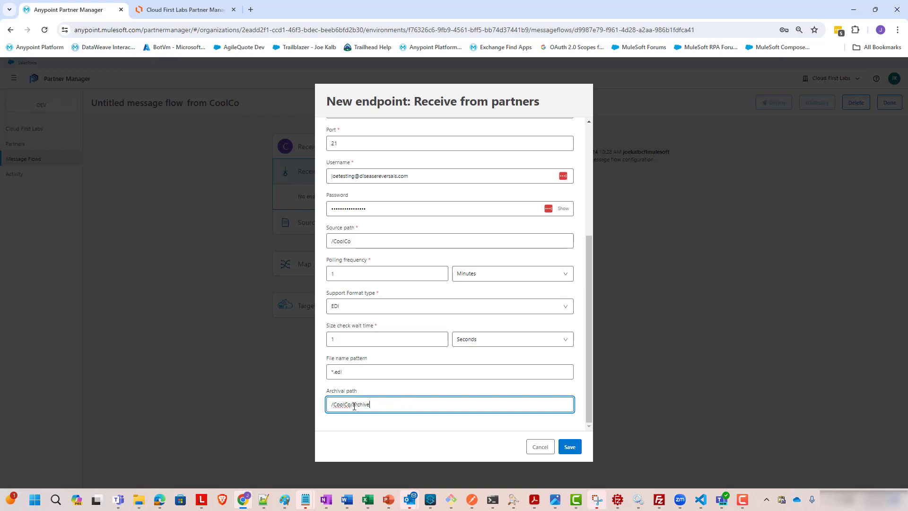
click(569, 447)
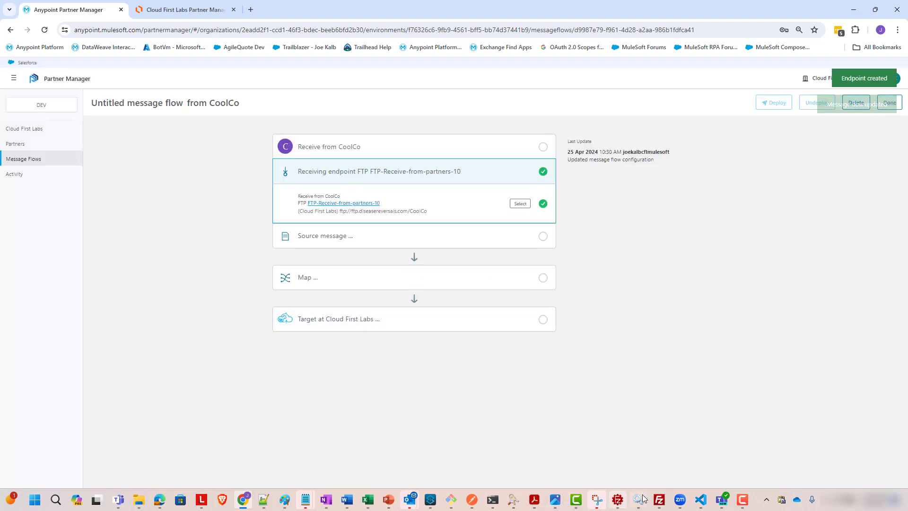
Switch to FileZilla and maximize its window
click(665, 500)
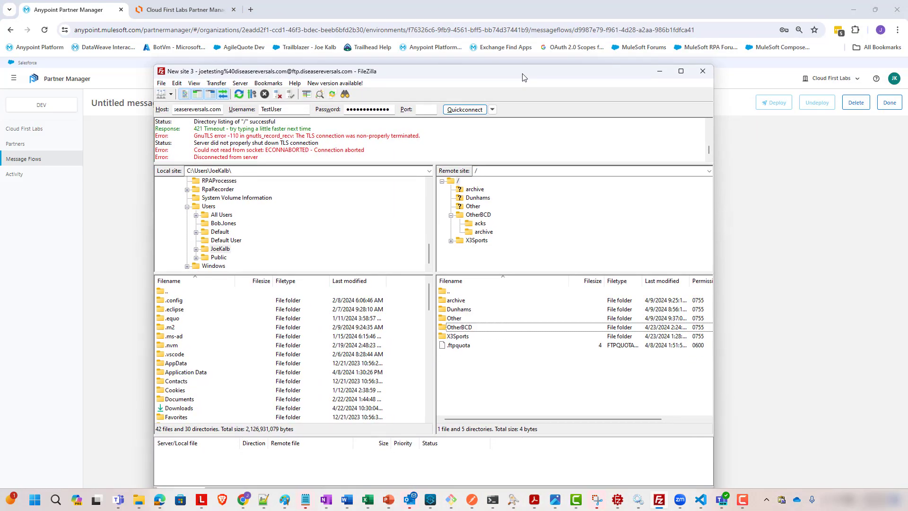
double_click(523, 77)
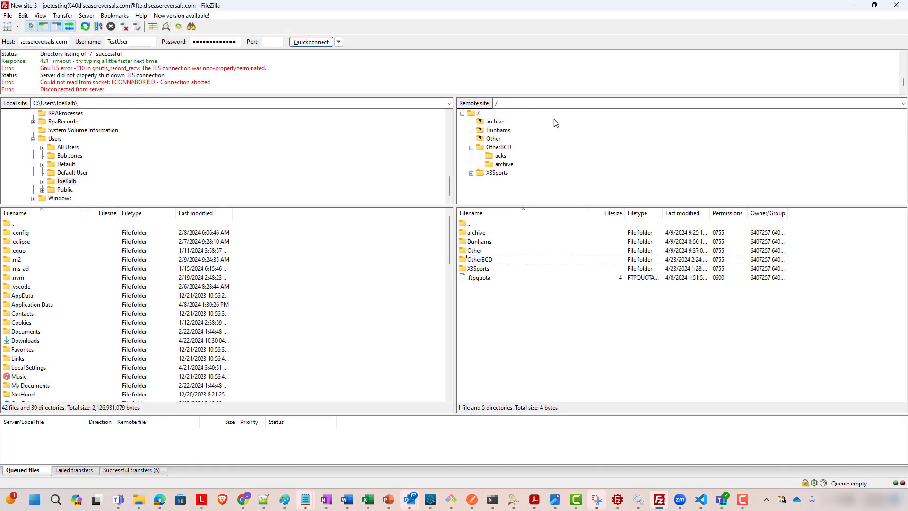
Create a CoolCo directory at the root of the remote FTP site
right_click(495, 304)
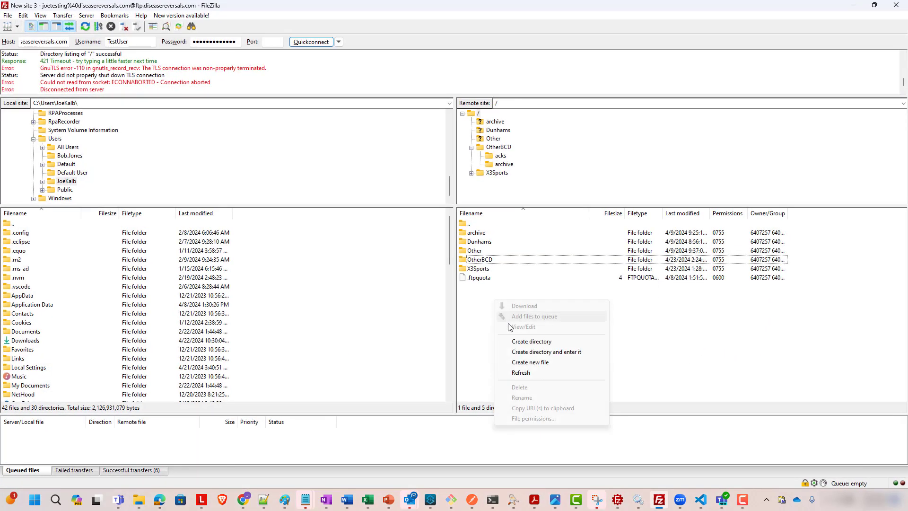
click(535, 345)
text(CoolCo)
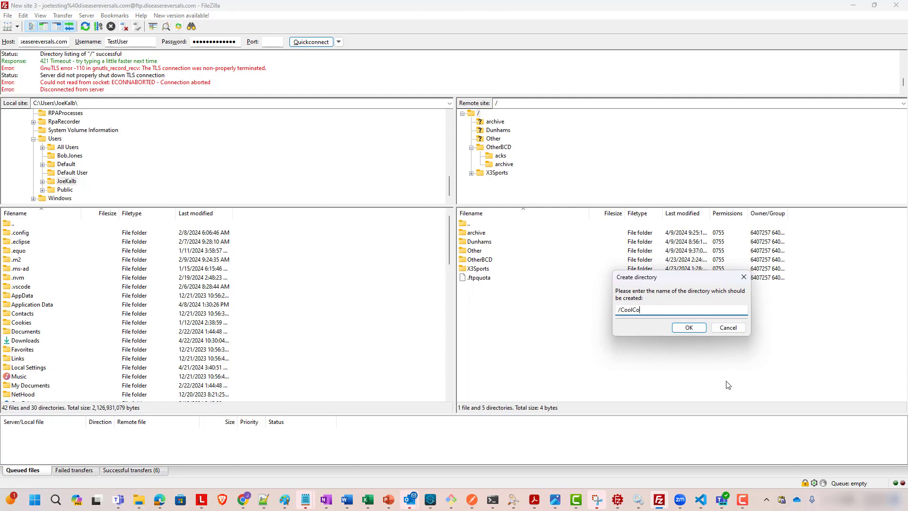
key(Return)
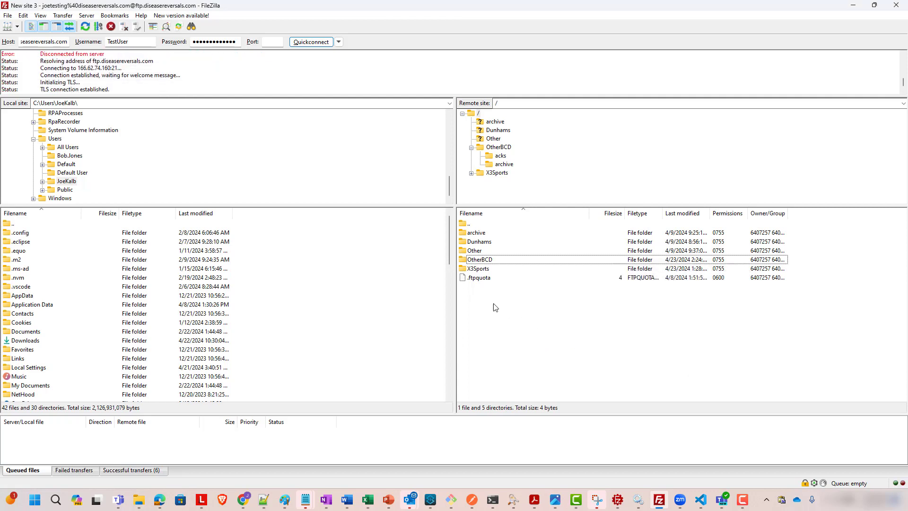
Create an archive subdirectory inside the remote CoolCo directory and return to the root folder
click(488, 244)
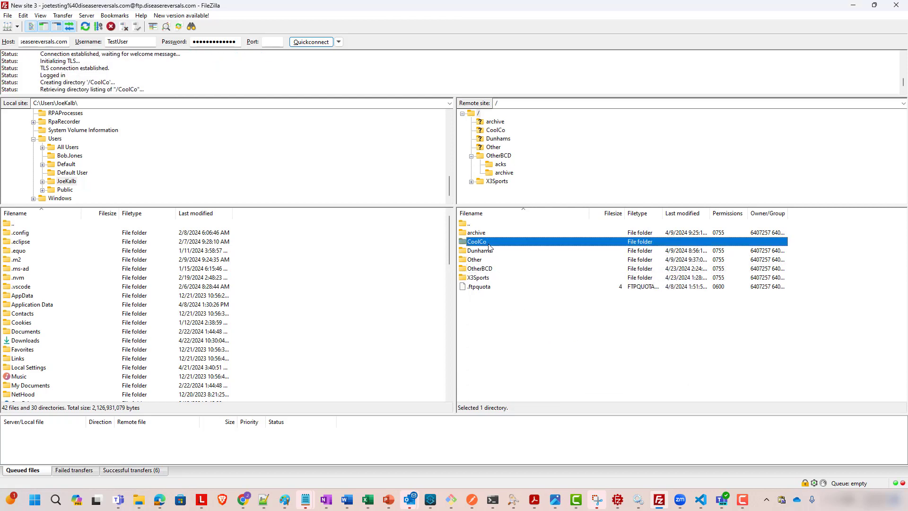
right_click(483, 284)
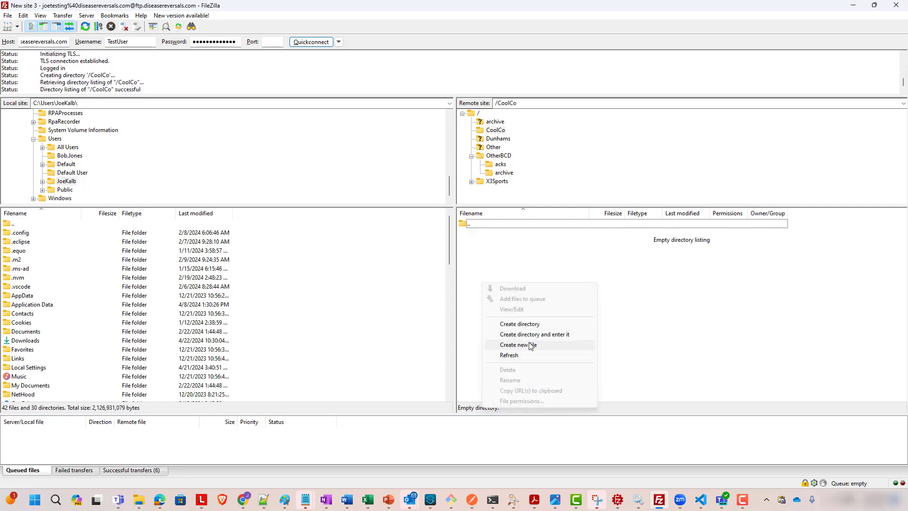
click(535, 327)
text(archive)
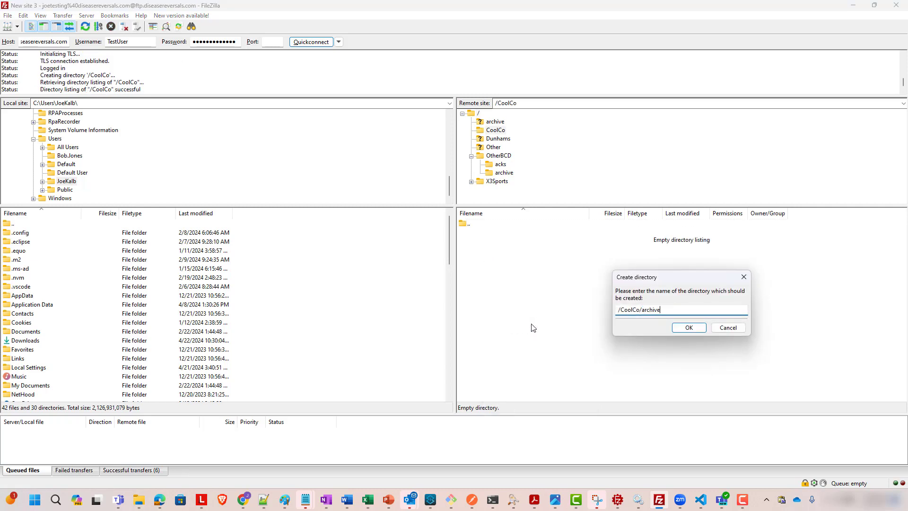
key(Return)
click(494, 132)
double_click(493, 133)
double_click(473, 223)
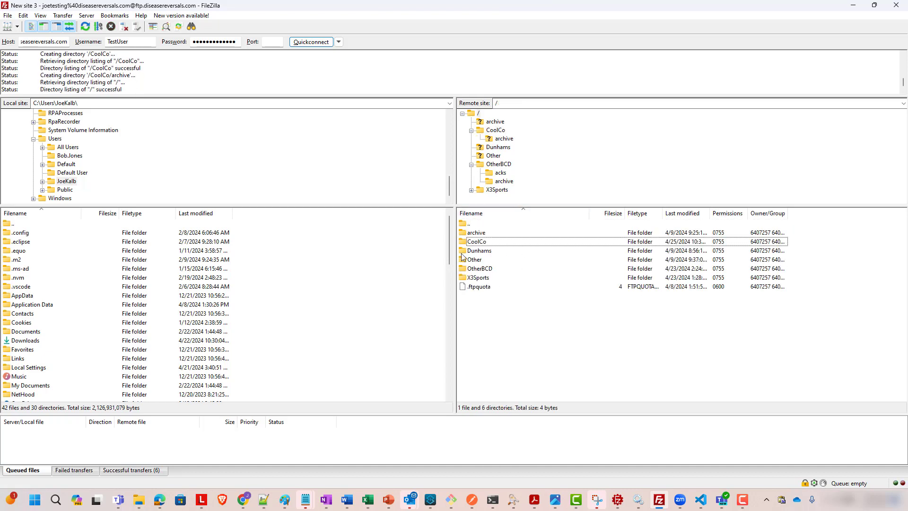
Back in Partner Manager, start creating a new source message type for the flow with format X12
click(853, 6)
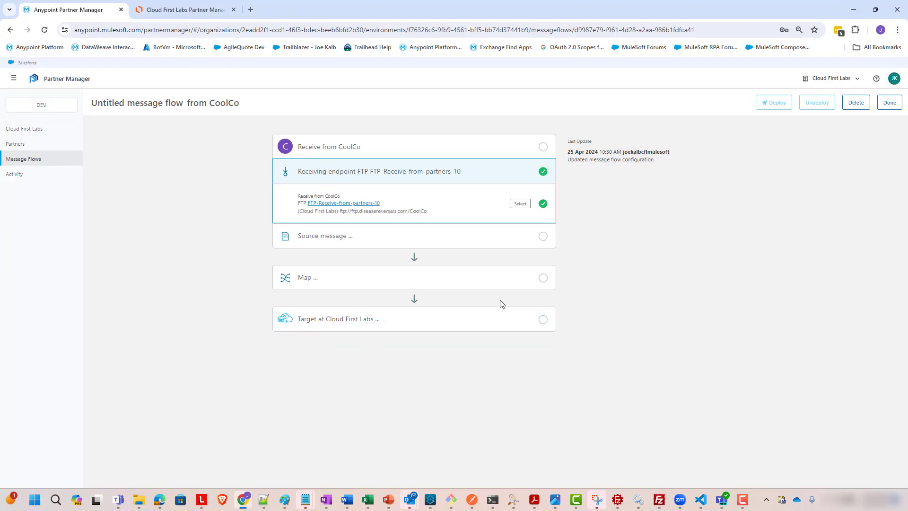
click(356, 239)
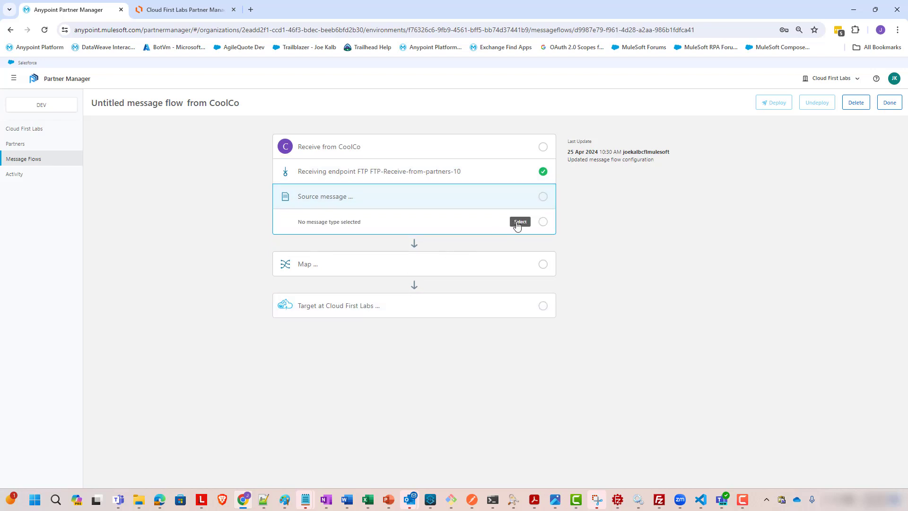
click(515, 225)
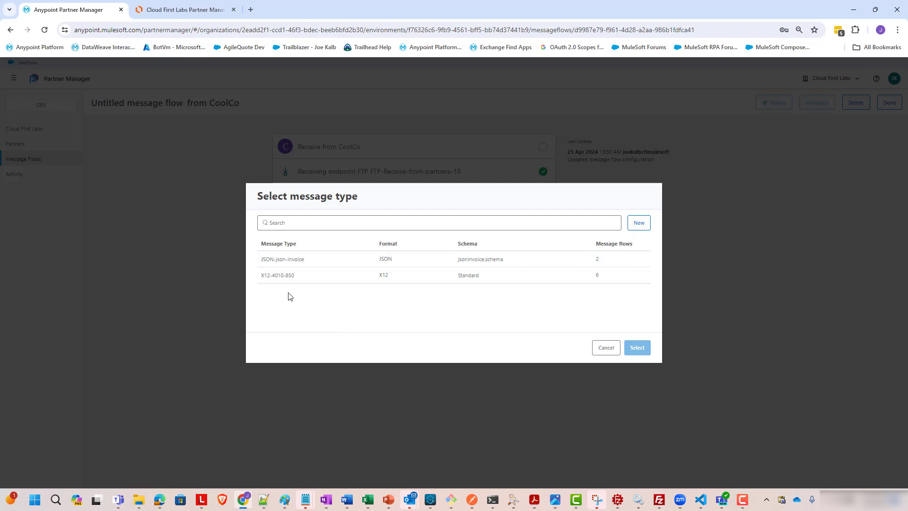
click(639, 223)
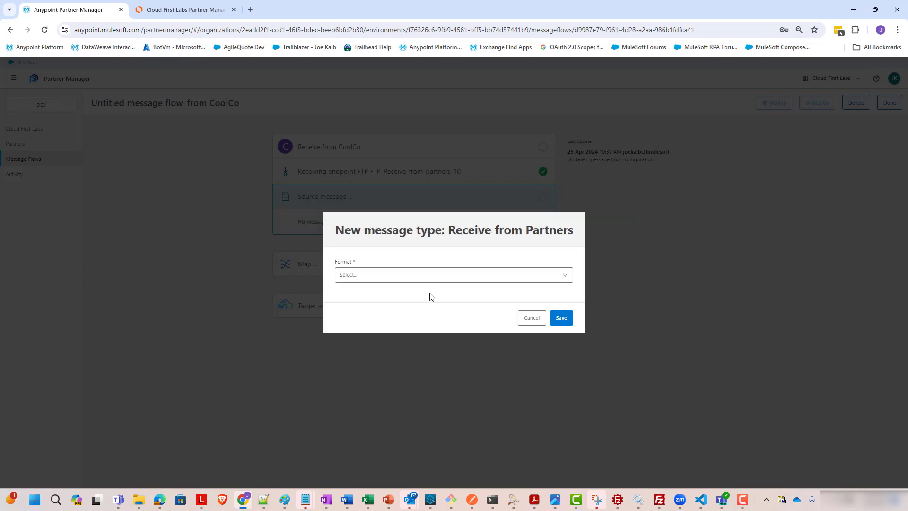
click(443, 280)
click(406, 301)
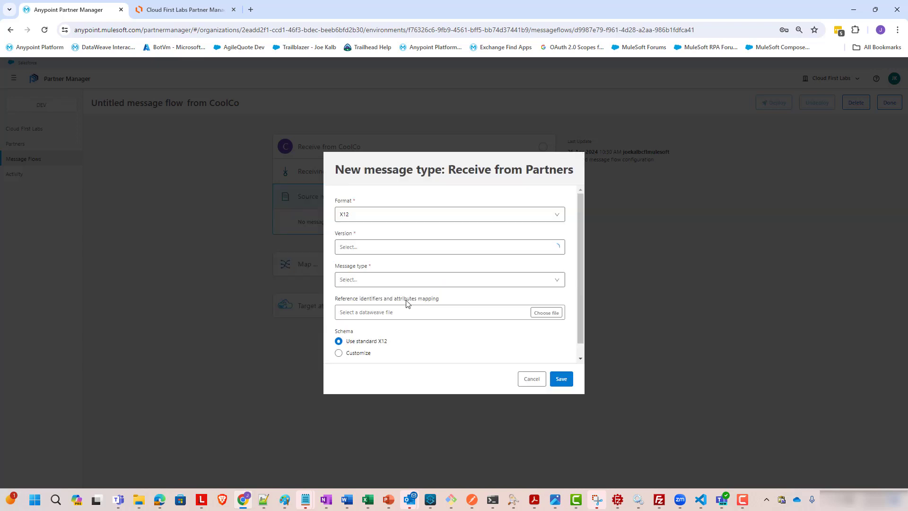
Try to save the new message type with version 4010 and message type 850, then cancel it
click(404, 249)
scroll(385, 308, down, 5)
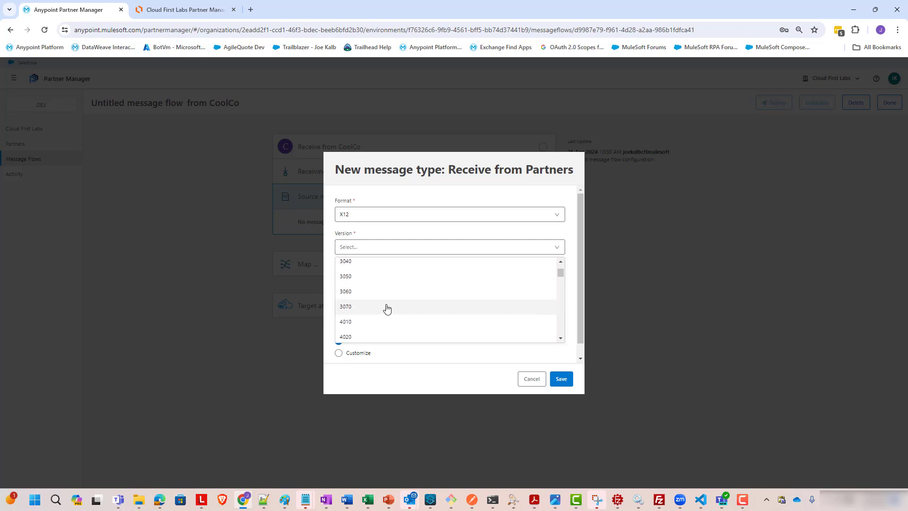
click(383, 283)
click(386, 282)
drag(560, 303, 557, 350)
scroll(418, 331, down, 6)
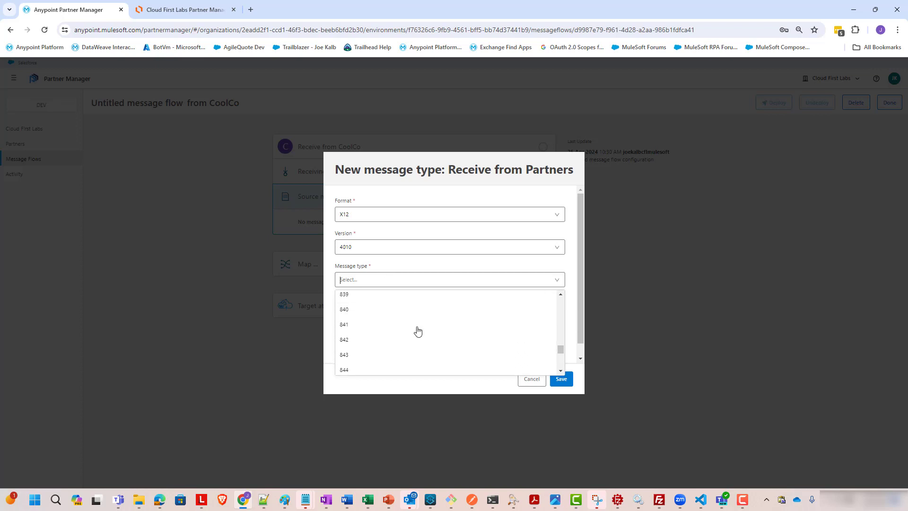
scroll(399, 324, down, 1)
click(385, 324)
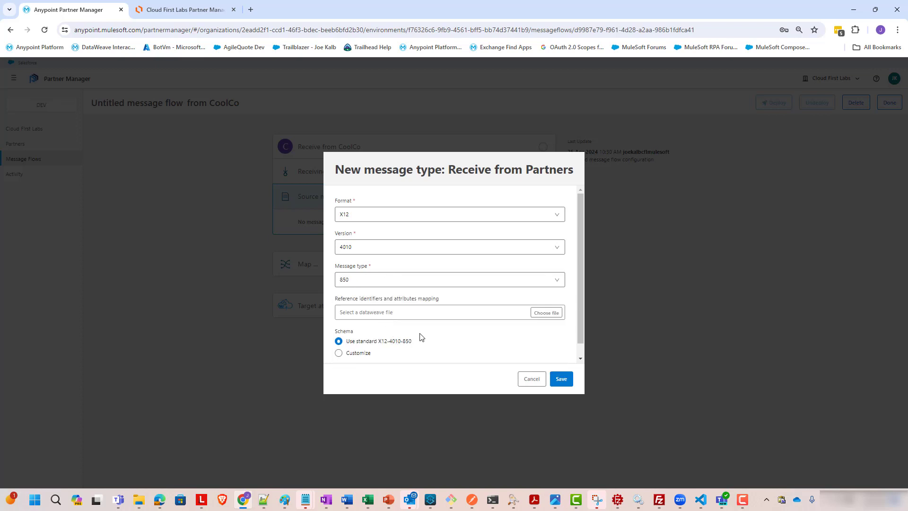
scroll(581, 287, down, 1)
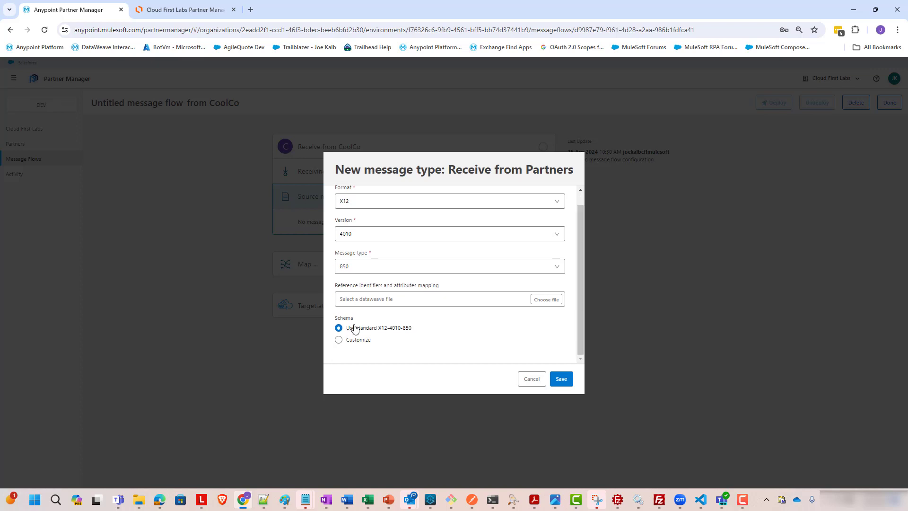
click(559, 379)
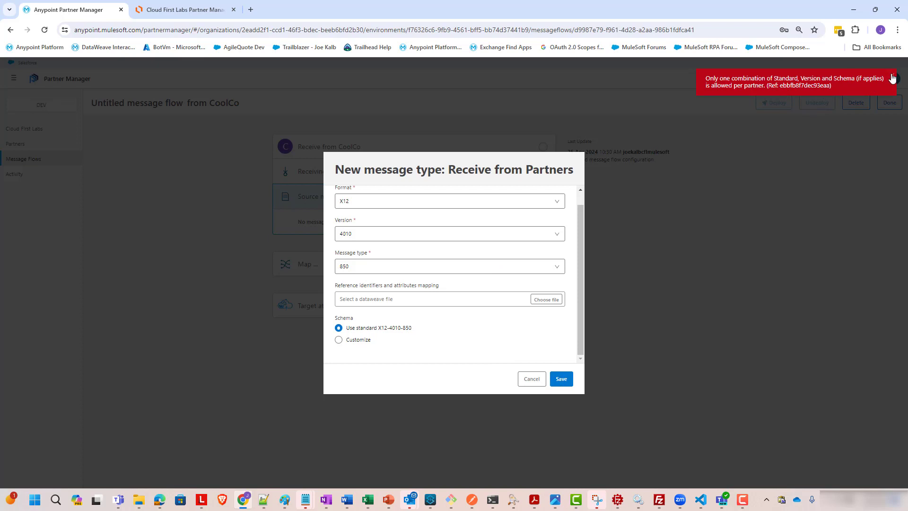
click(525, 379)
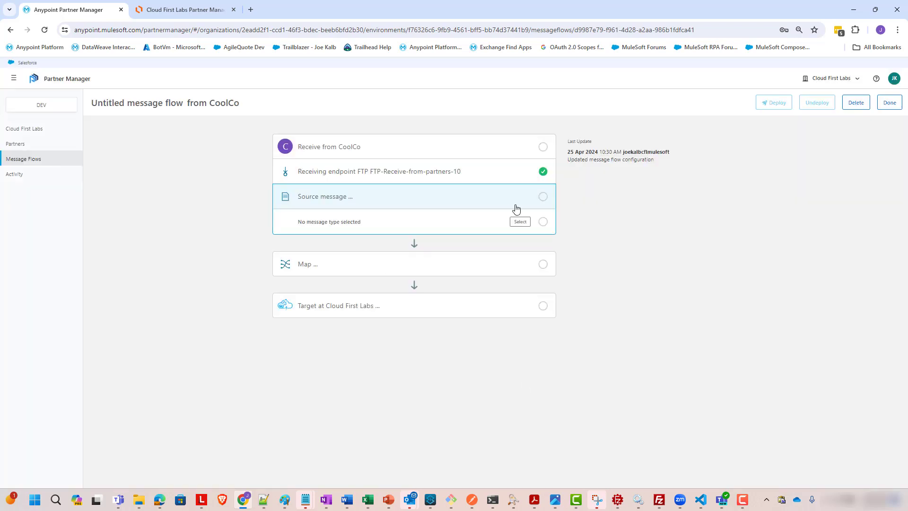
Select the existing X12-4010-850 message type as the flow's source message
click(520, 222)
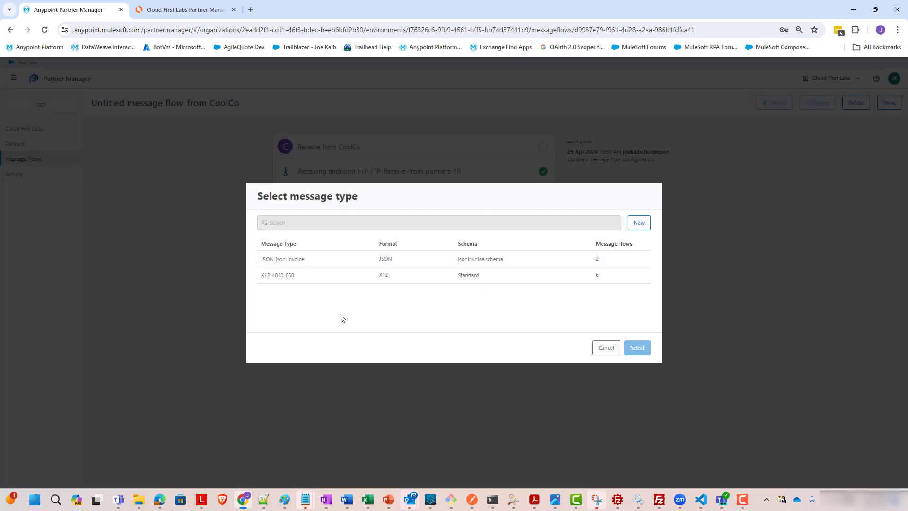
click(298, 280)
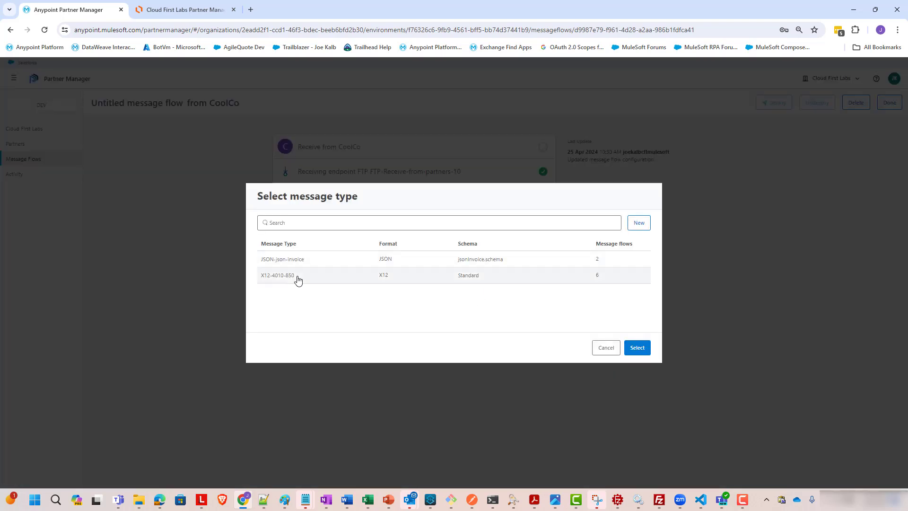
click(635, 348)
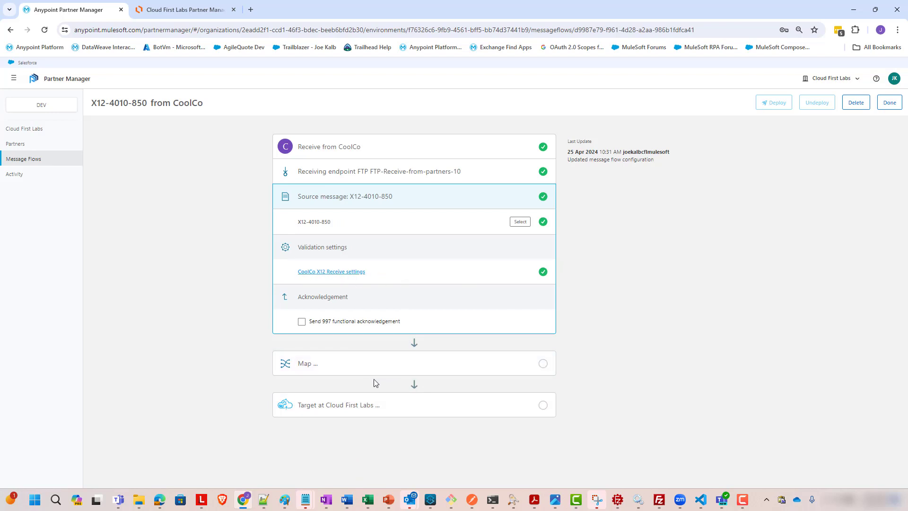
Enable sending the 997 functional acknowledgement and start a new FTP acknowledgement endpoint owned by Cloud First Labs
click(329, 325)
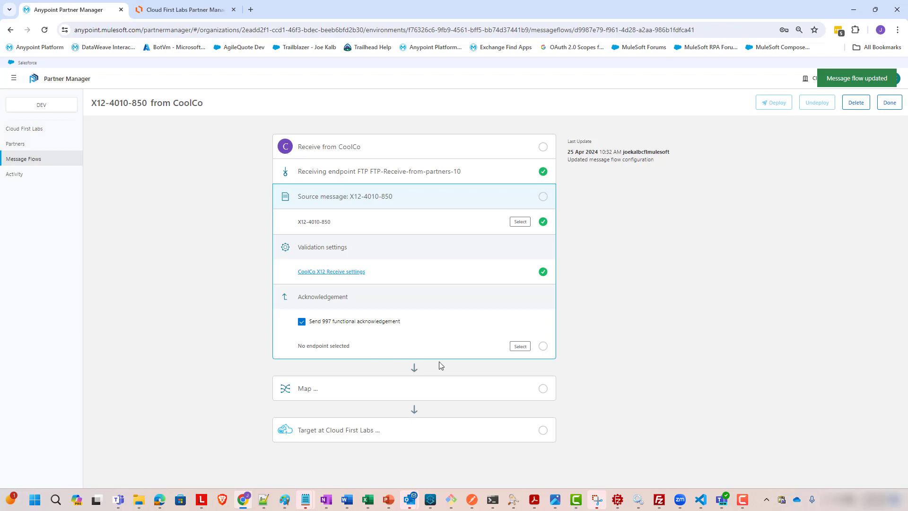
click(521, 346)
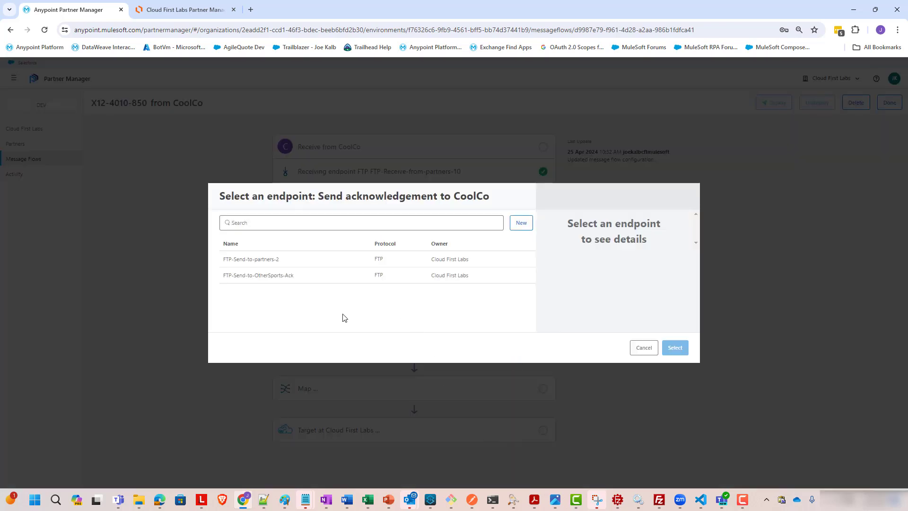
click(524, 225)
click(464, 261)
click(428, 278)
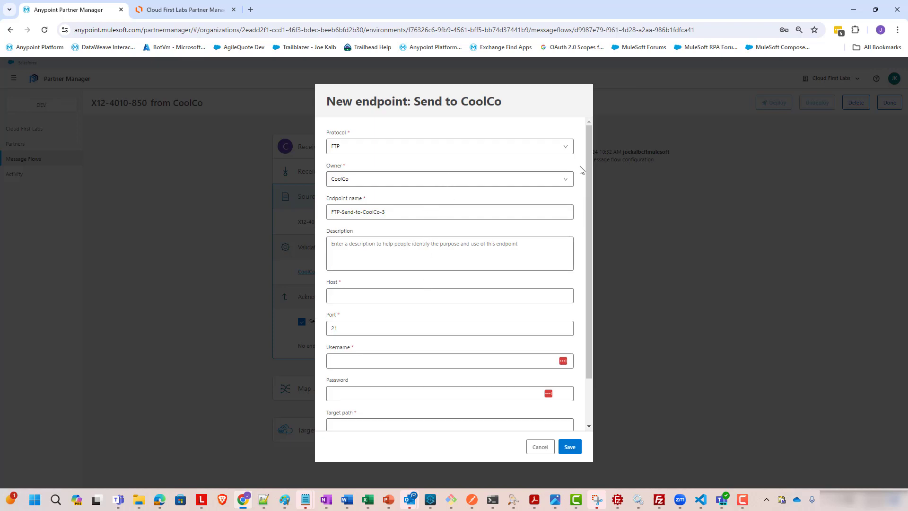
click(564, 184)
click(537, 202)
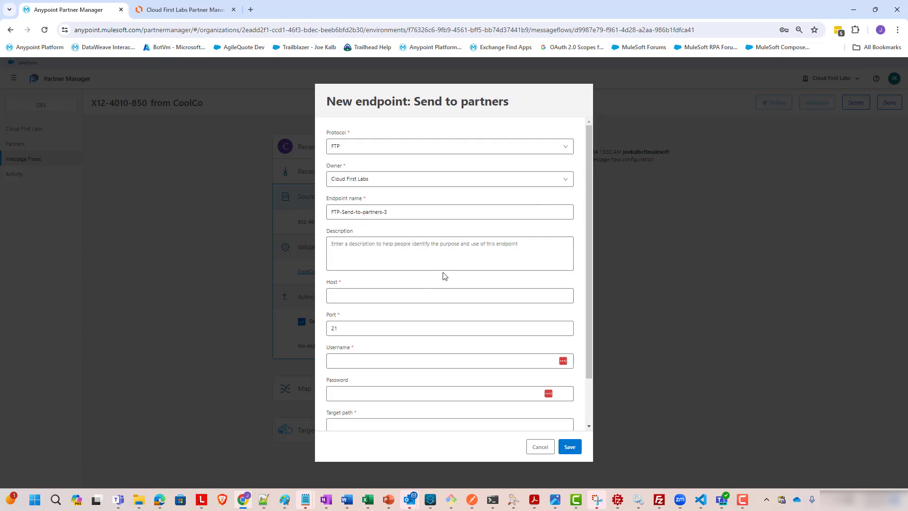
Describe the endpoint as 'Where functional acks get placed for CoolCo Purchase Orders' and set its host to ftp.diseasereversals.com
click(453, 249)
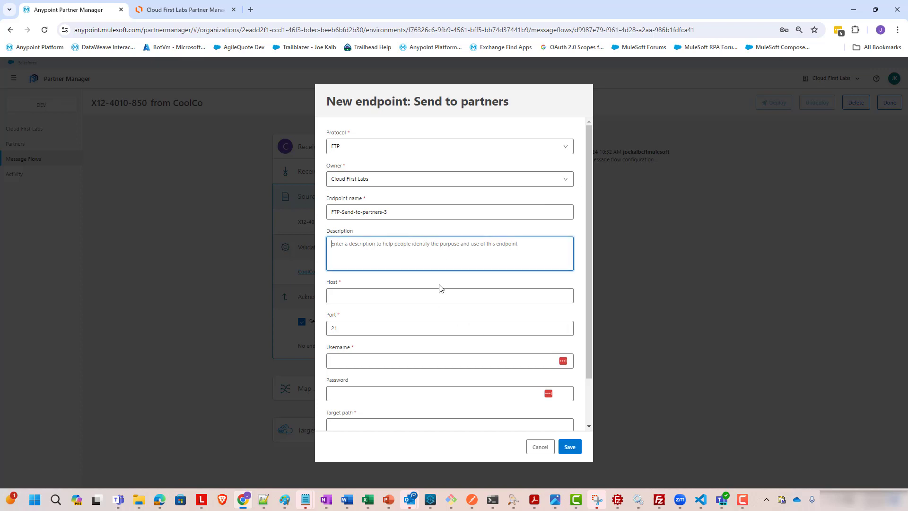
text(Where)
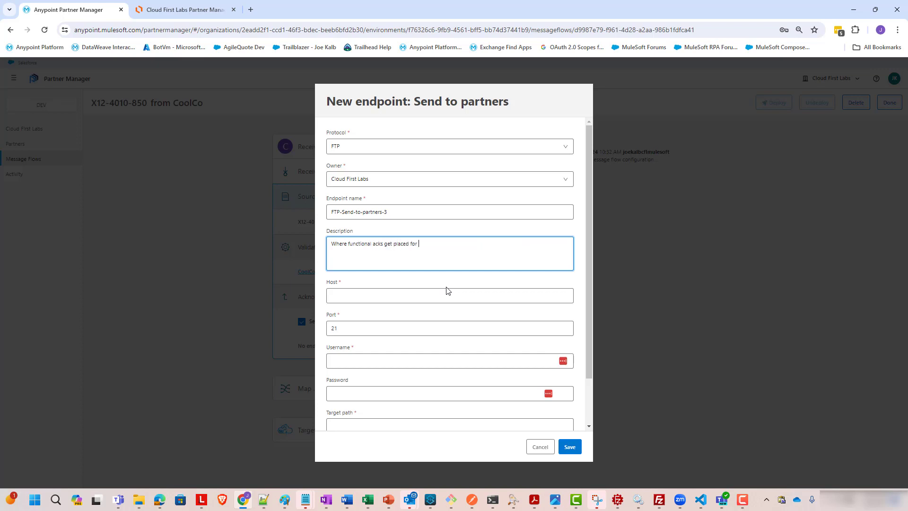
text(functional acks get placed for CoolCo Purchase Orders)
click(440, 296)
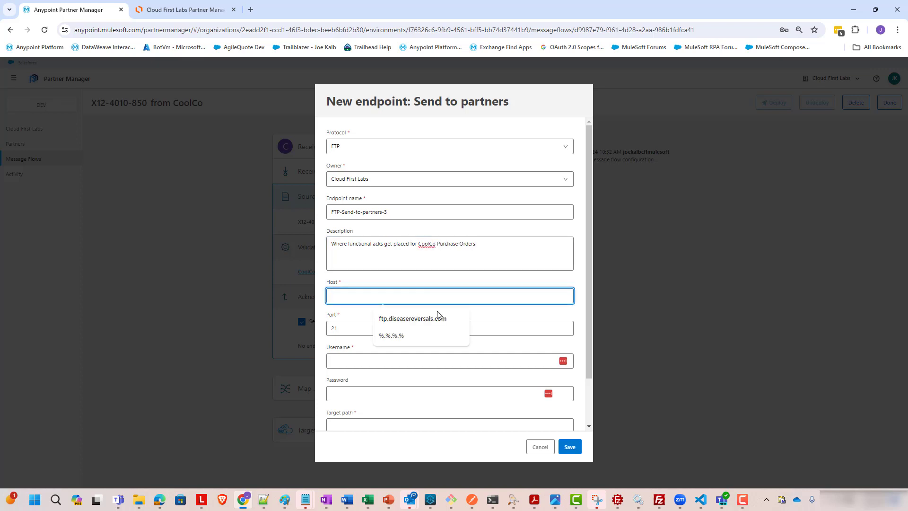
click(436, 319)
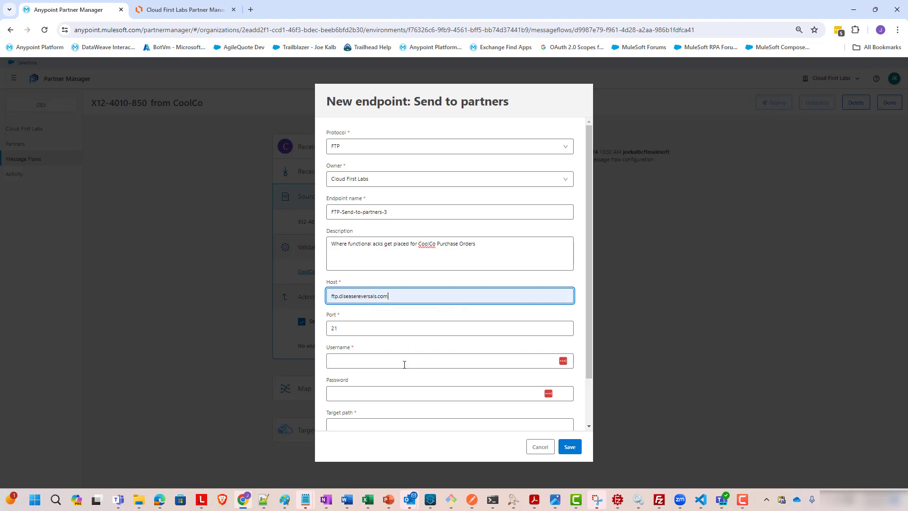
Fill in the FTP account username and password from saved credentials
click(404, 365)
click(402, 379)
scroll(587, 302, down, 2)
Set the endpoint's target path to /CoolCo/acks and save the acknowledgement endpoint
click(558, 371)
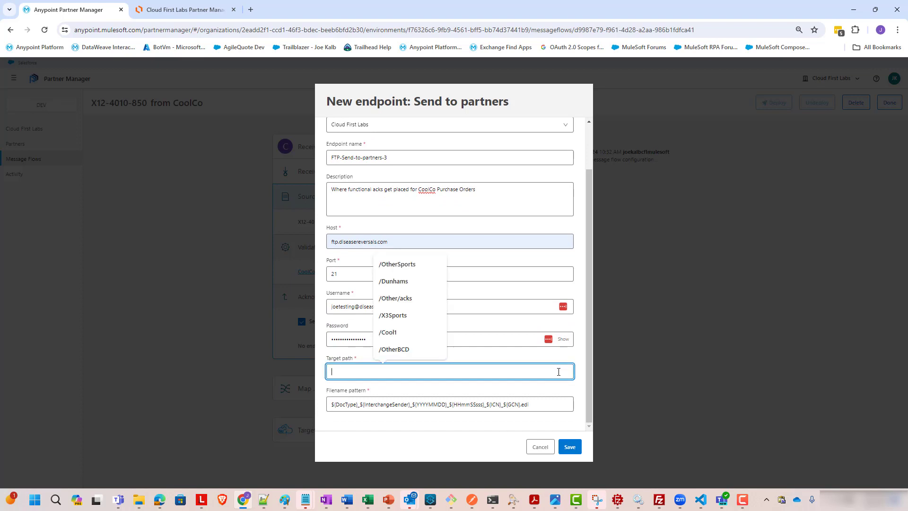
text(/CoolCo/acks)
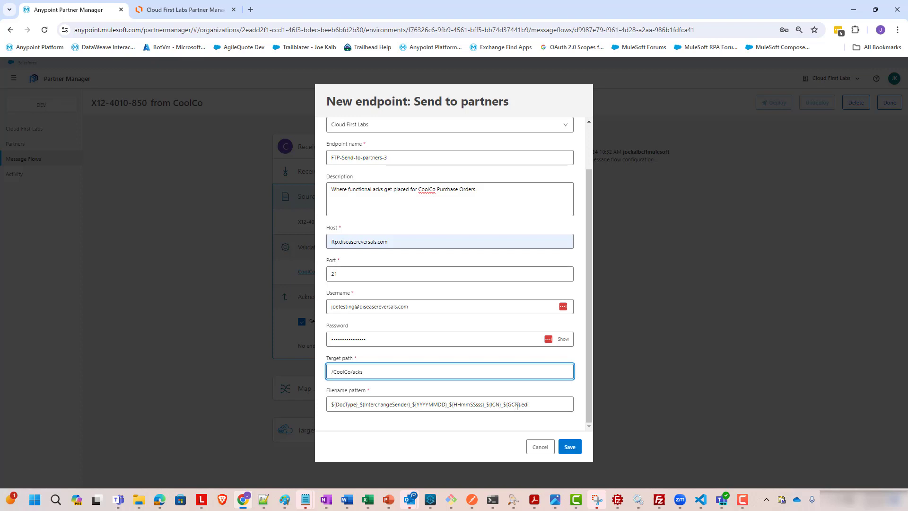
click(570, 448)
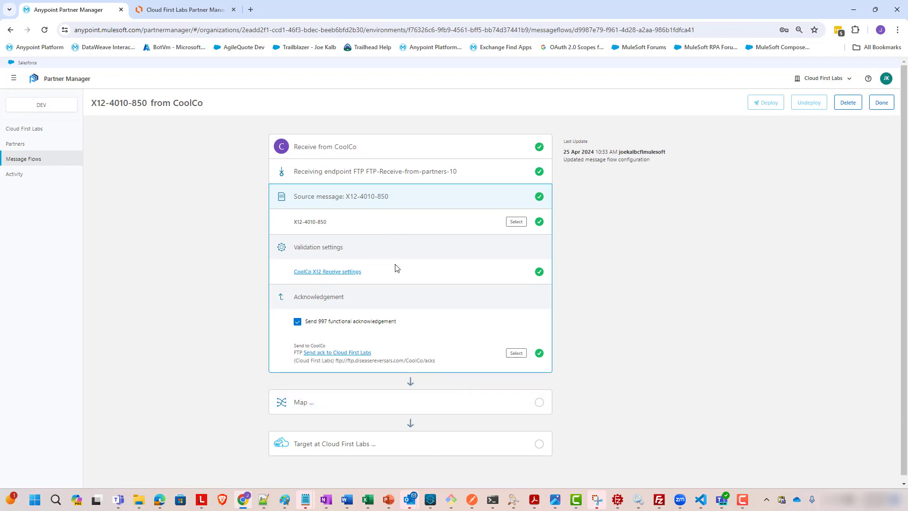
Open the Map stage of the flow and open Anypoint Exchange in a new browser tab
click(421, 409)
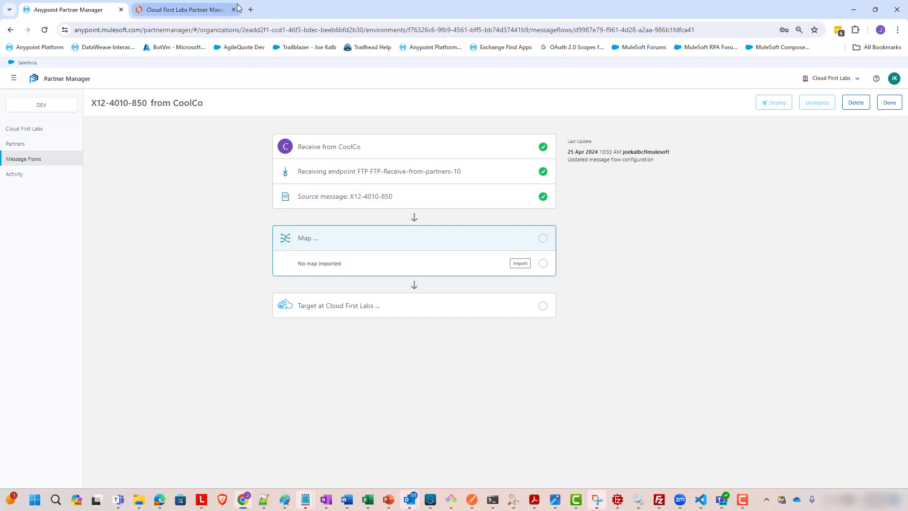
click(251, 10)
text(exch)
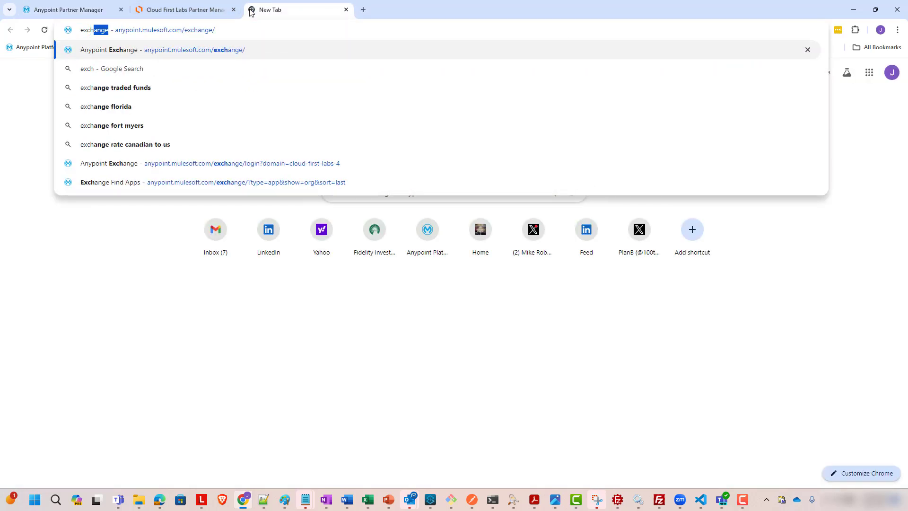
text(ange)
key(Down)
key(Up)
key(Return)
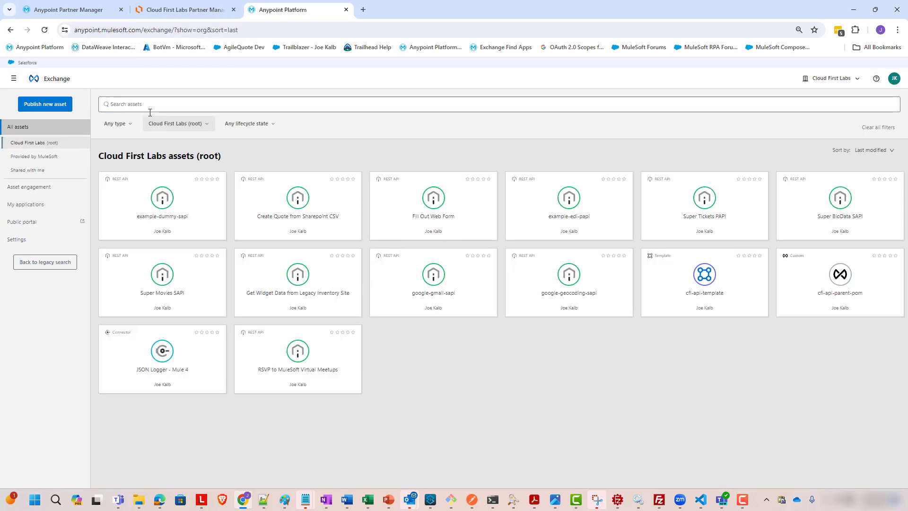
Search Exchange, including MuleSoft-provided assets, for X12 850 JSON example mappings
click(180, 129)
click(153, 211)
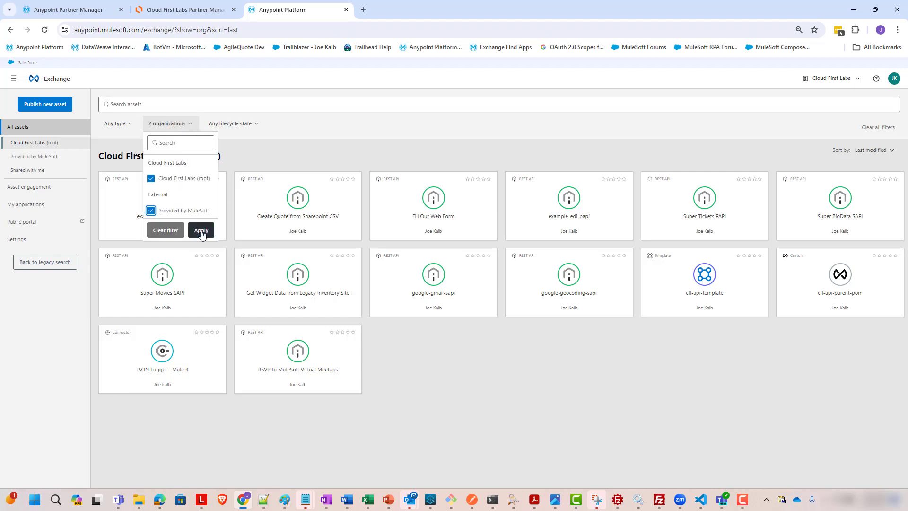
click(201, 230)
click(171, 106)
text(x)
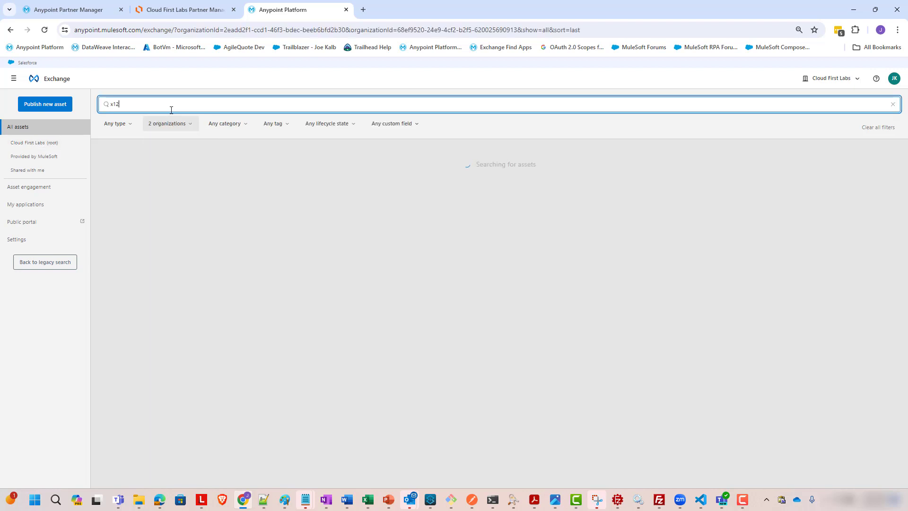
text(12 850)
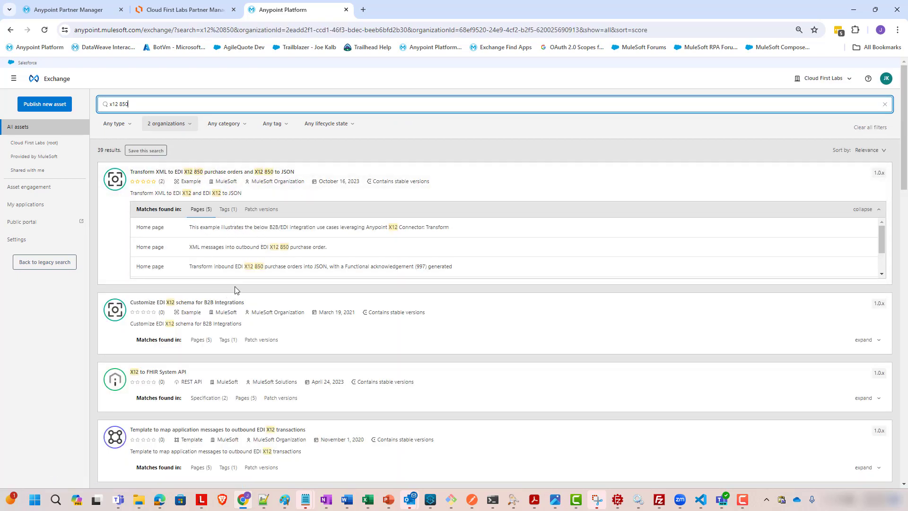
scroll(255, 207, down, 1)
scroll(255, 209, down, 1)
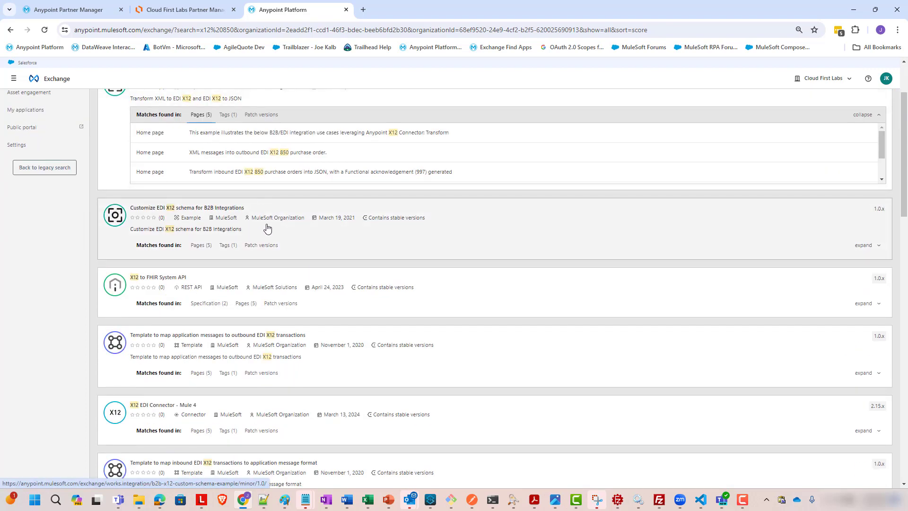
scroll(274, 210, up, 2)
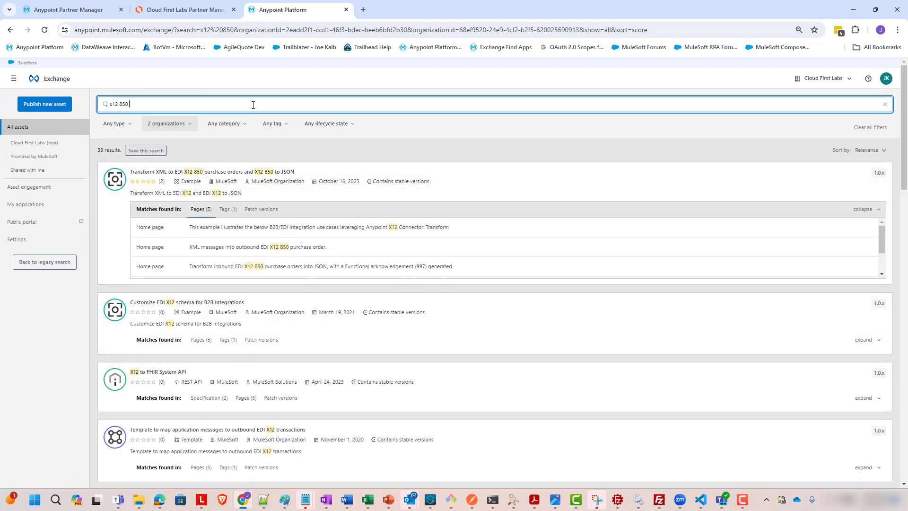
text(json)
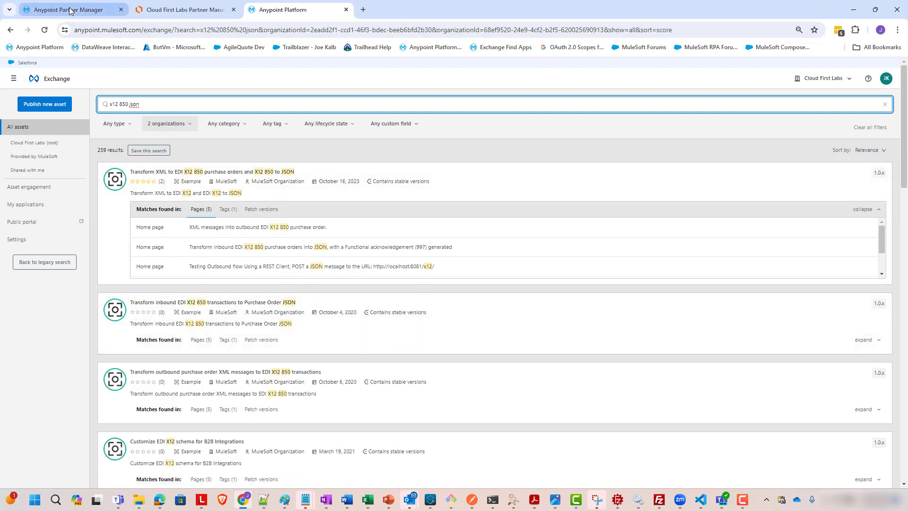
click(88, 9)
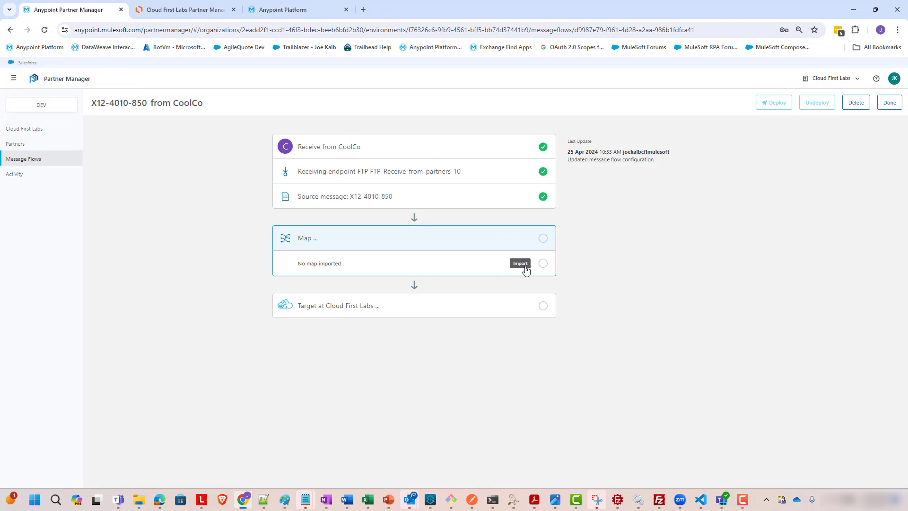
click(288, 10)
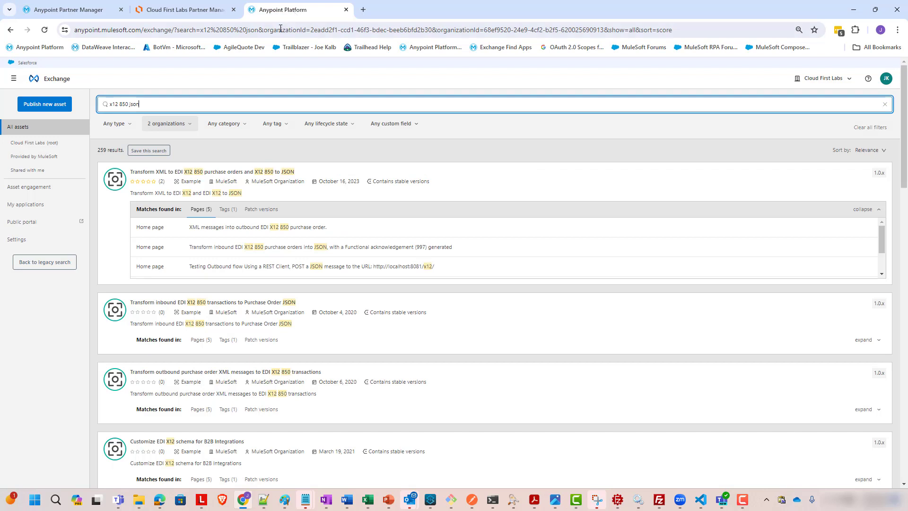
click(76, 10)
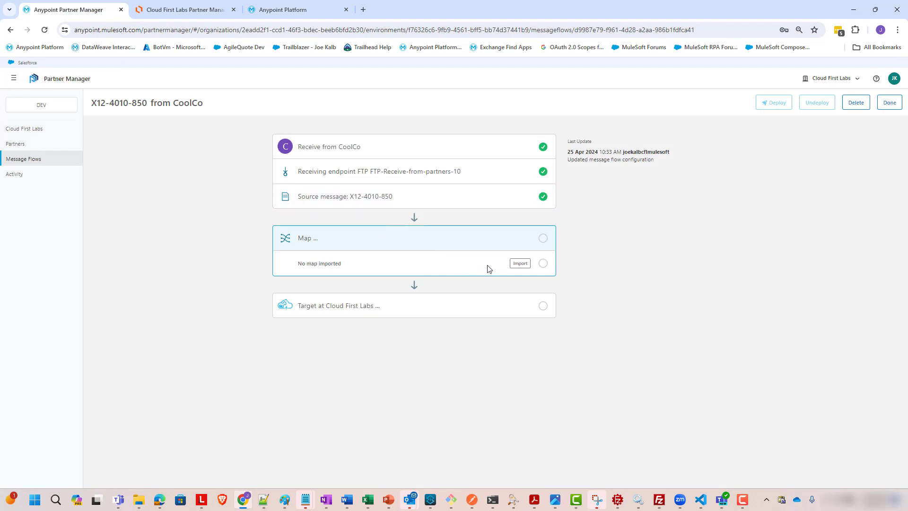
Import the DataWeave mapping file INB_PO_NTO_4010_850_to_Enterprise_PO_JSON.dwl into the flow's Map stage
click(520, 265)
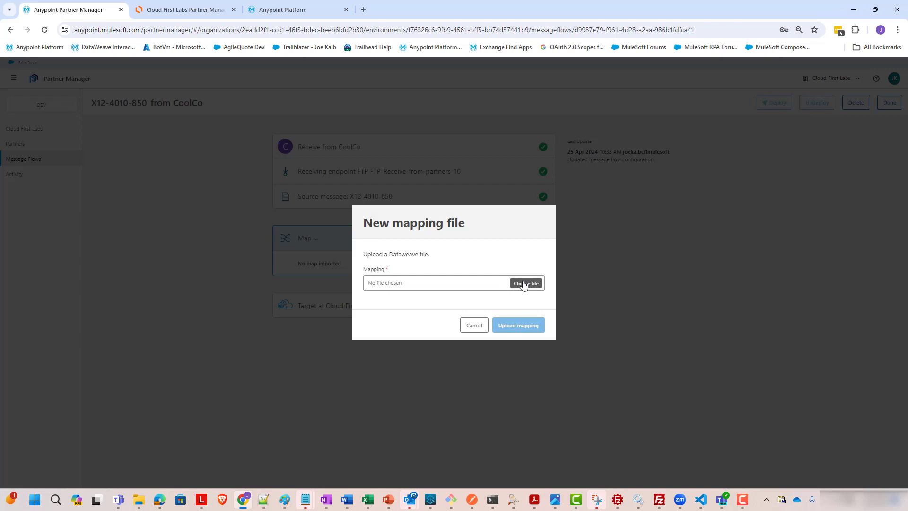
click(524, 284)
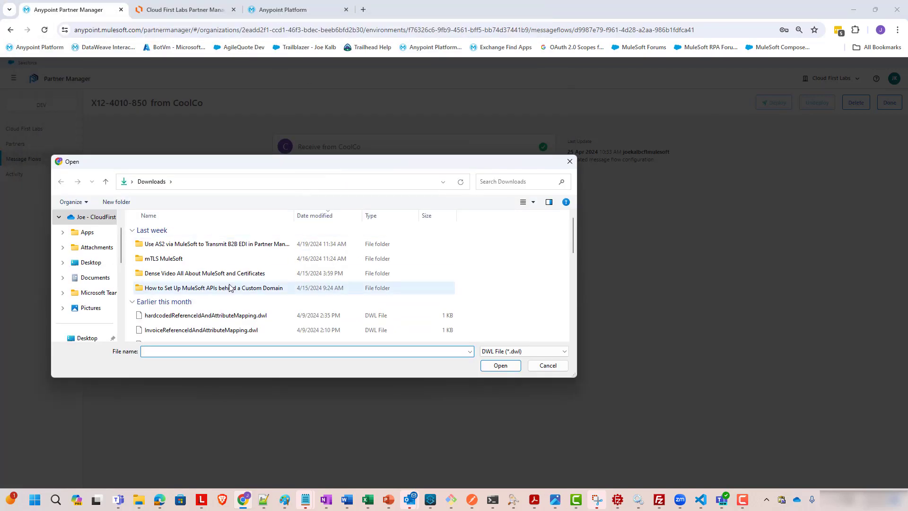
scroll(229, 288, down, 1)
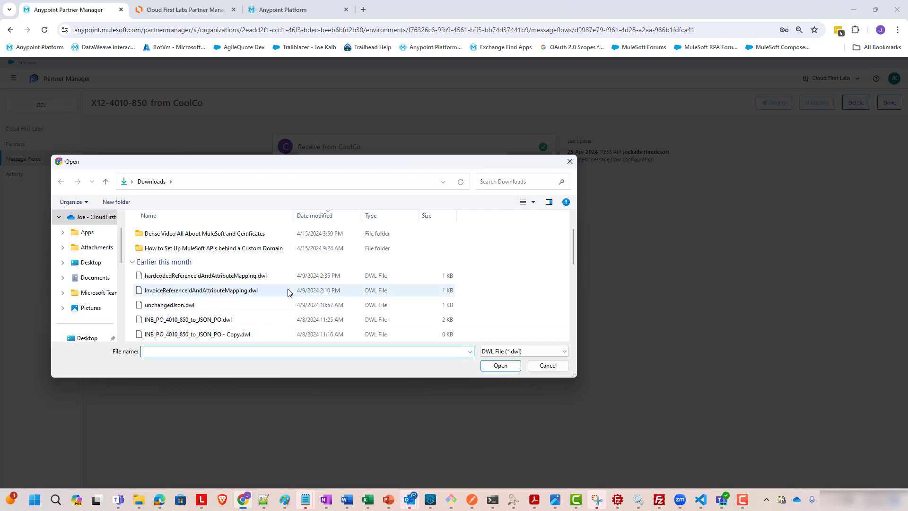
scroll(286, 291, down, 1)
scroll(279, 279, down, 1)
scroll(235, 271, up, 1)
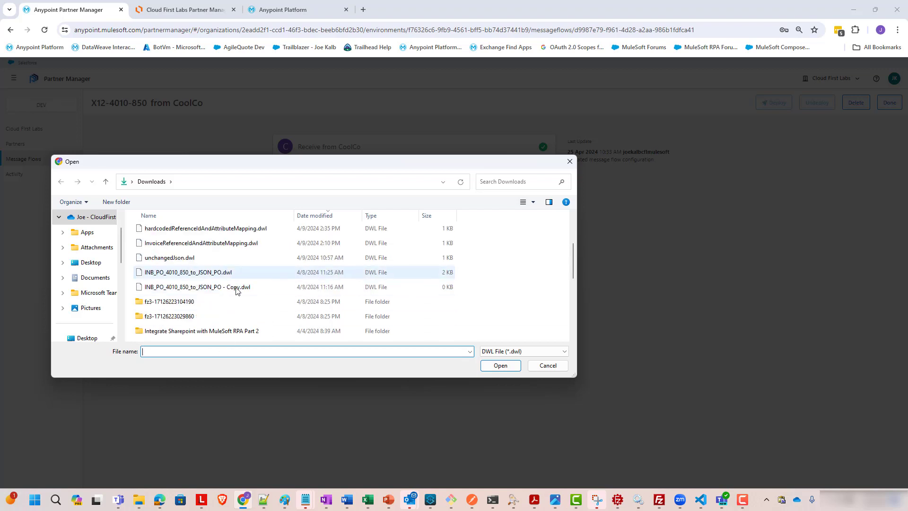
text(inb)
key(Down)
key(Down)
key(Down)
key(Return)
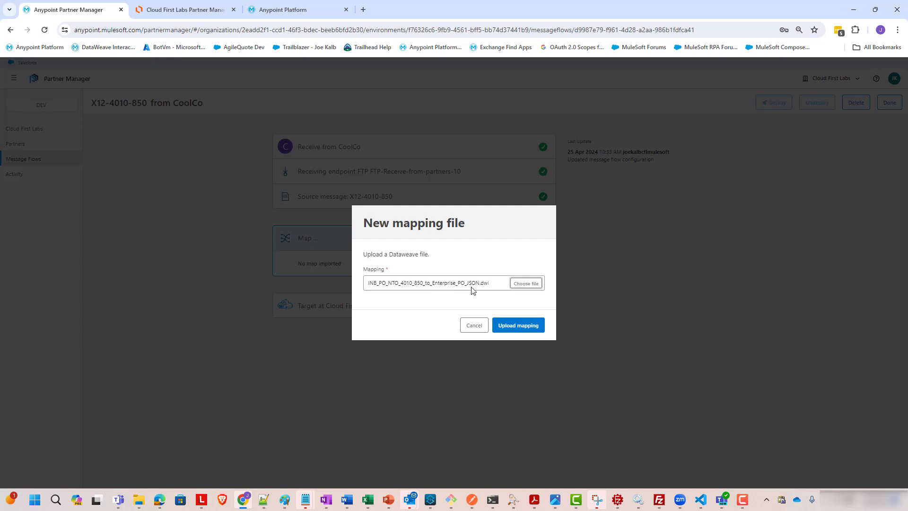
click(512, 326)
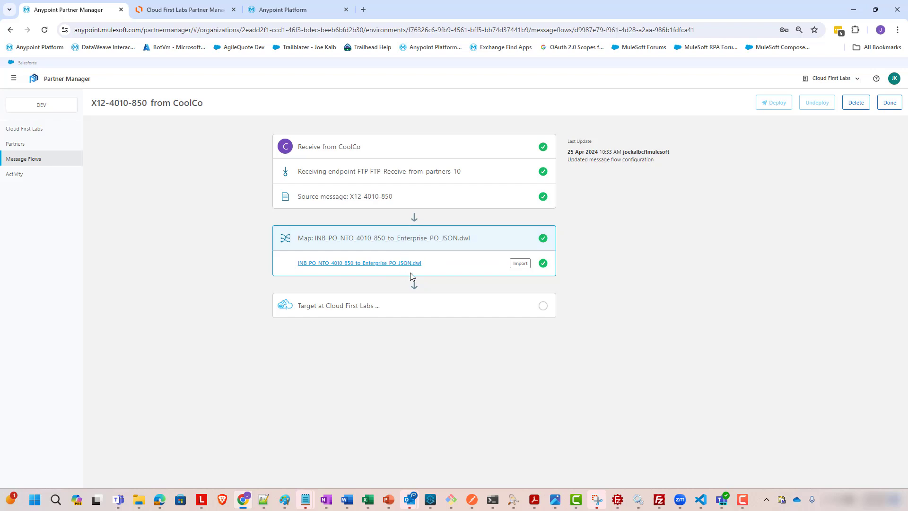
Open the target stage and set its message type to JSON-purchase-order-2
click(373, 316)
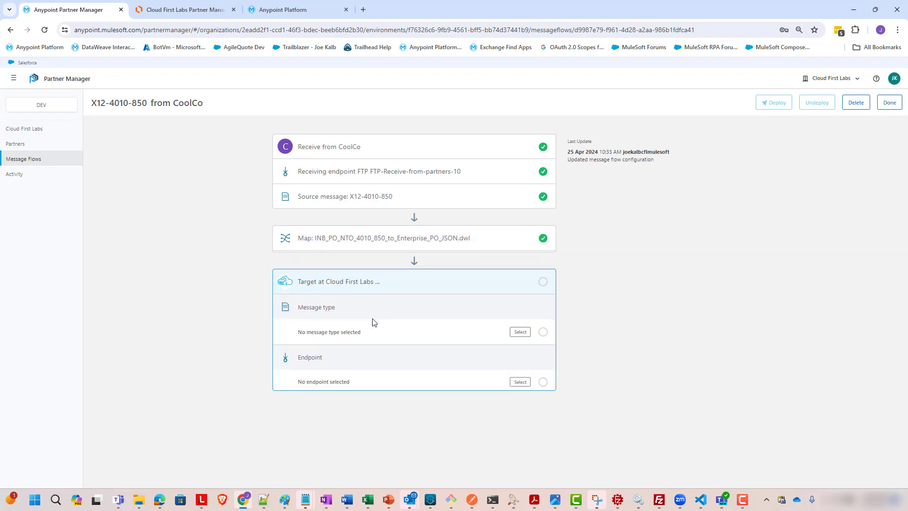
click(516, 333)
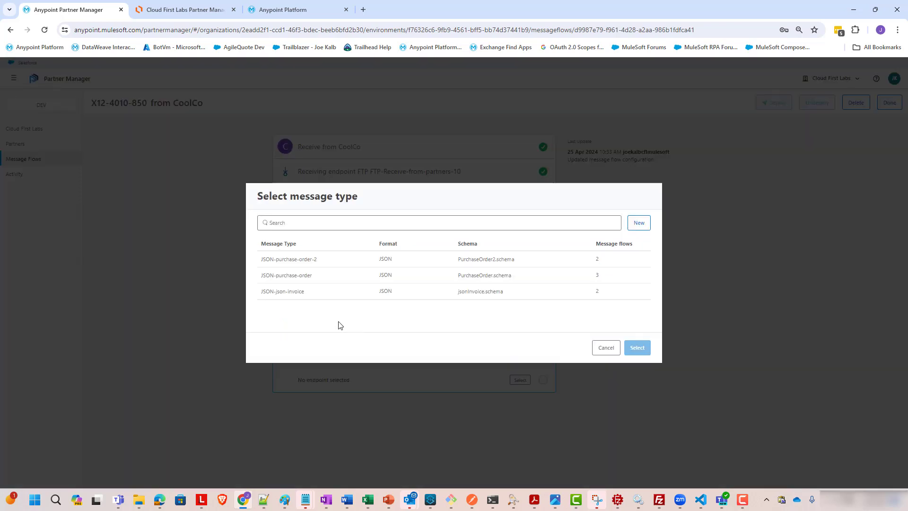
click(315, 274)
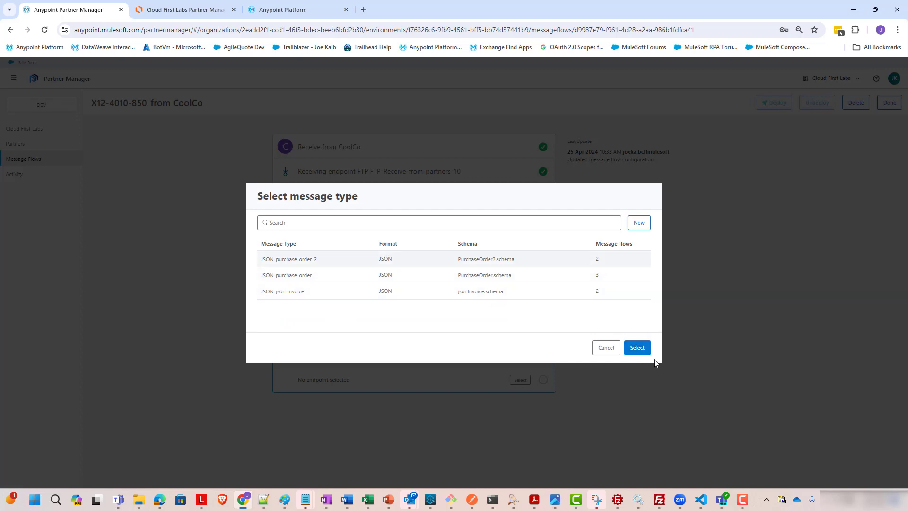
click(640, 348)
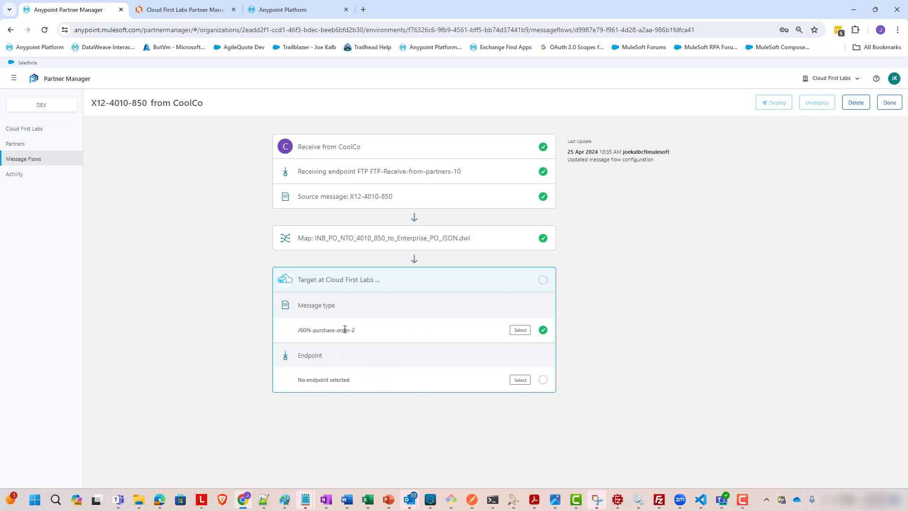
Open the target endpoint picker and inspect the HTTPS-Inbound-Target-1 endpoint's details and URL
click(520, 381)
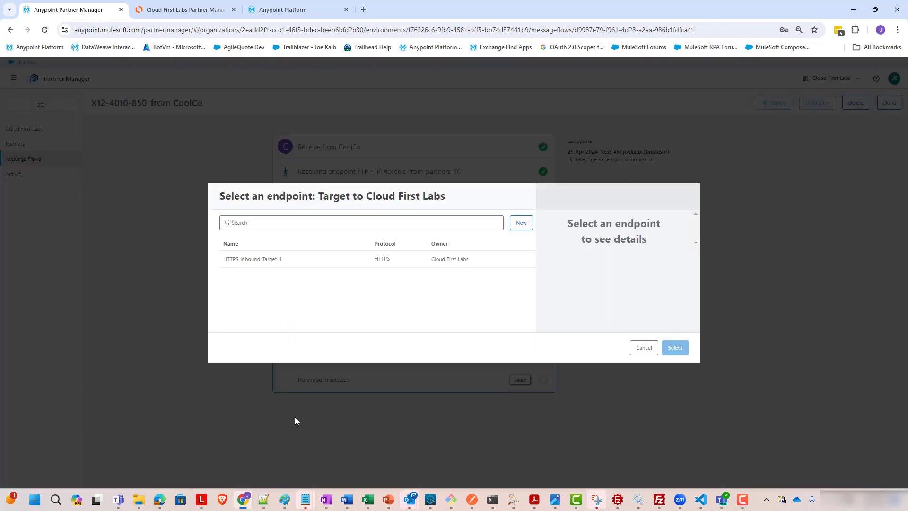
click(267, 263)
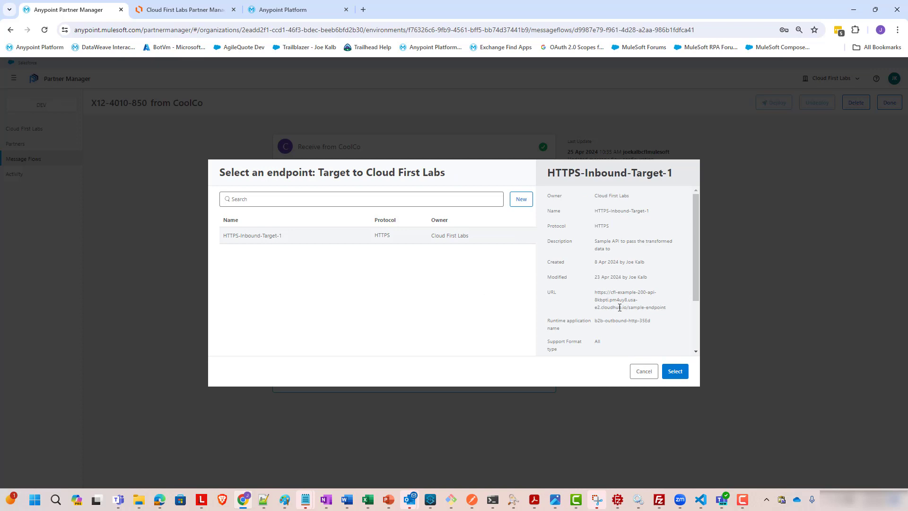
drag(595, 293, 641, 318)
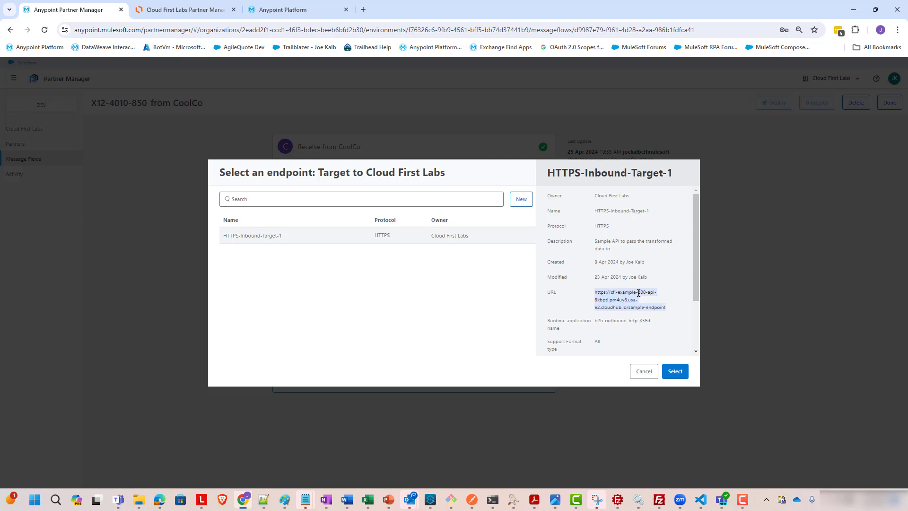
click(658, 319)
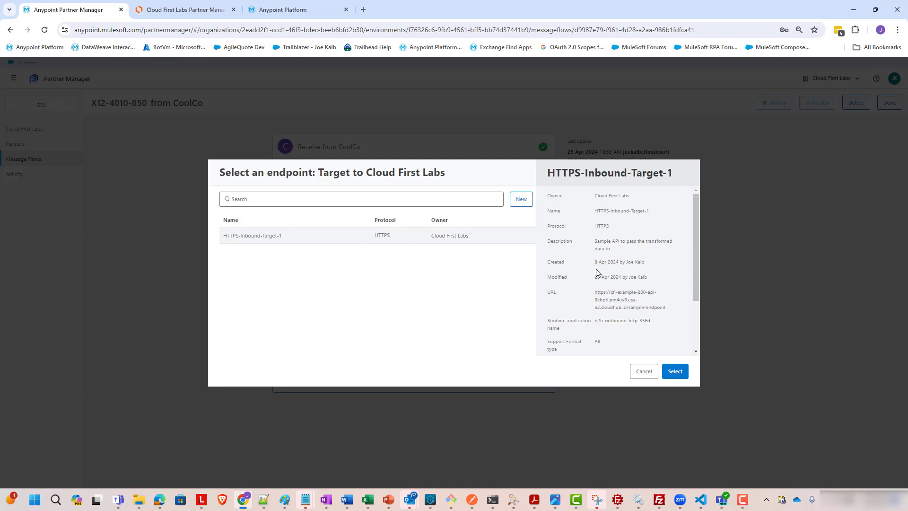
scroll(642, 290, down, 3)
scroll(648, 289, up, 2)
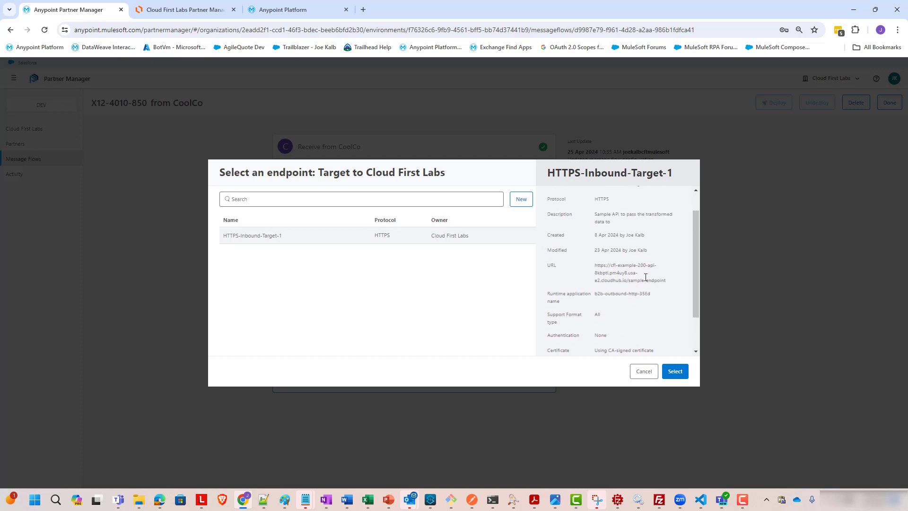
scroll(644, 279, up, 1)
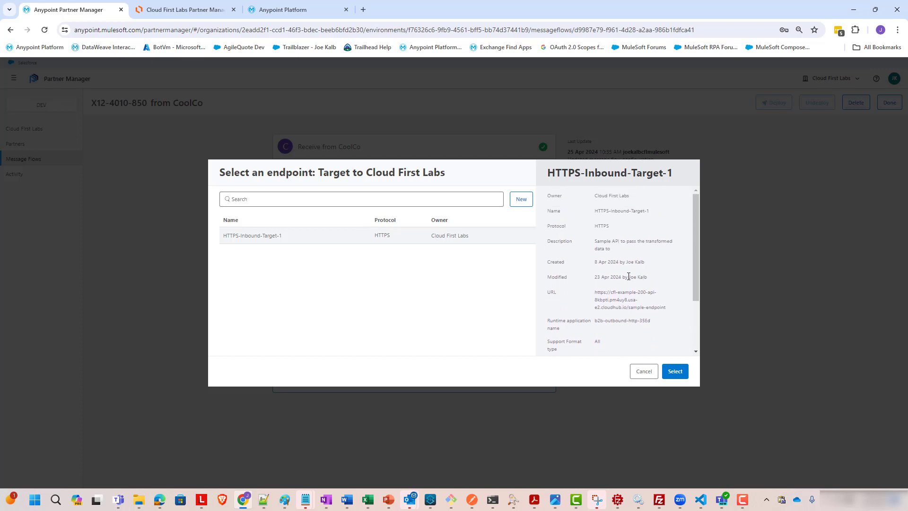
click(521, 204)
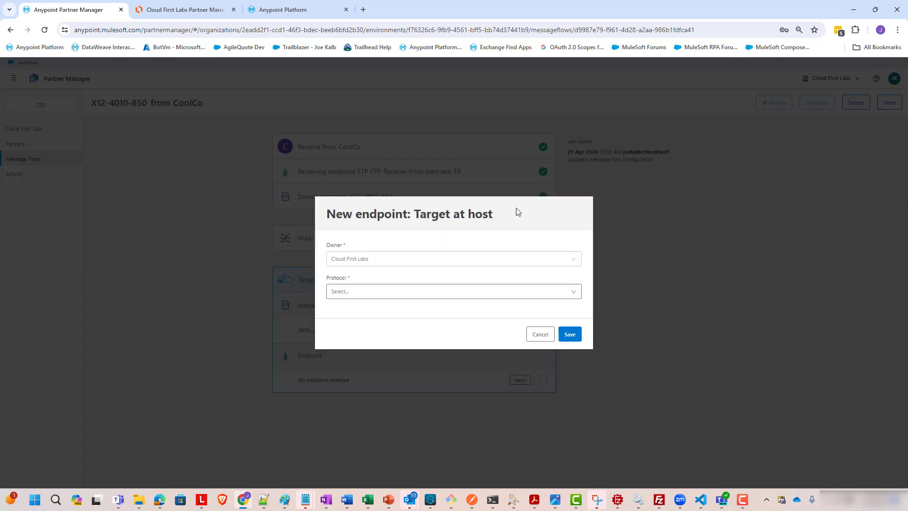
click(495, 295)
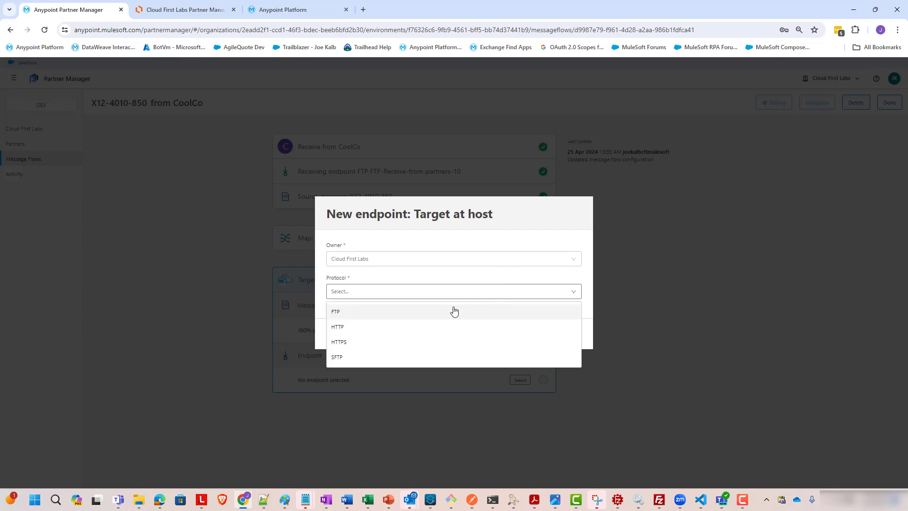
click(399, 342)
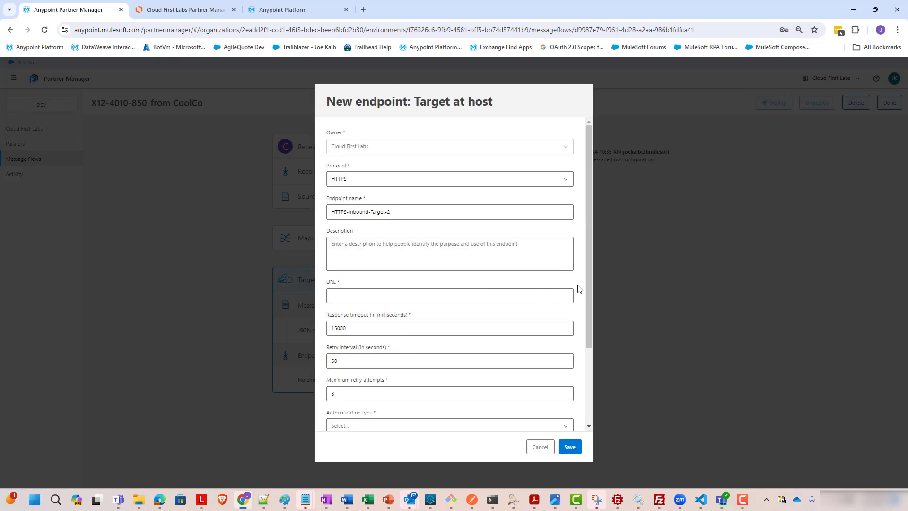
scroll(509, 374, down, 2)
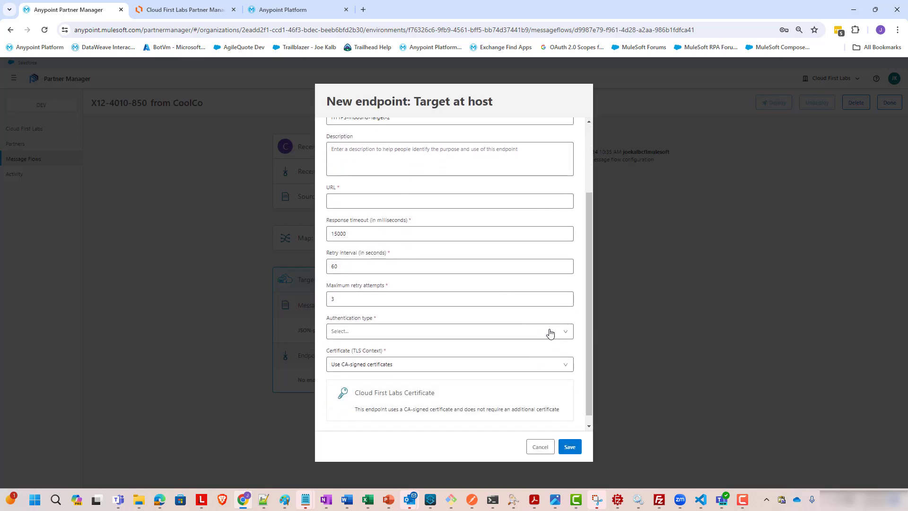
click(574, 322)
click(548, 343)
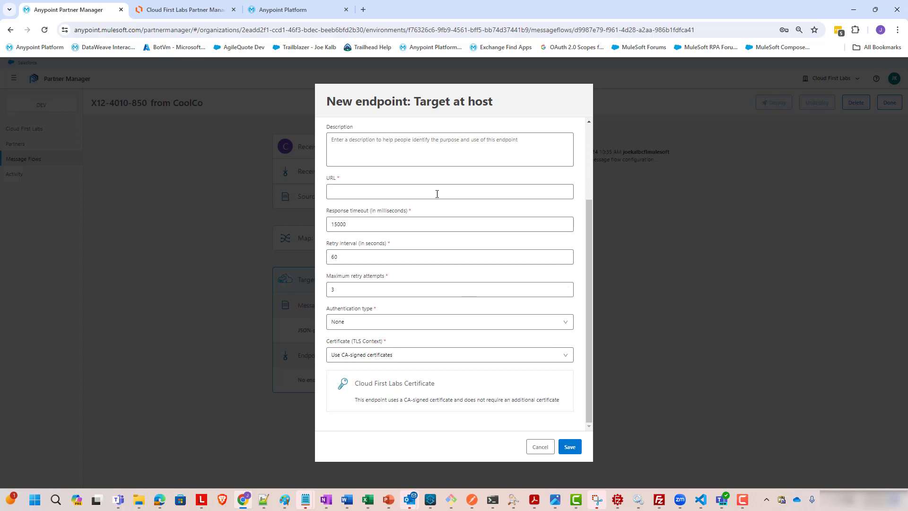
click(442, 192)
click(476, 235)
click(541, 449)
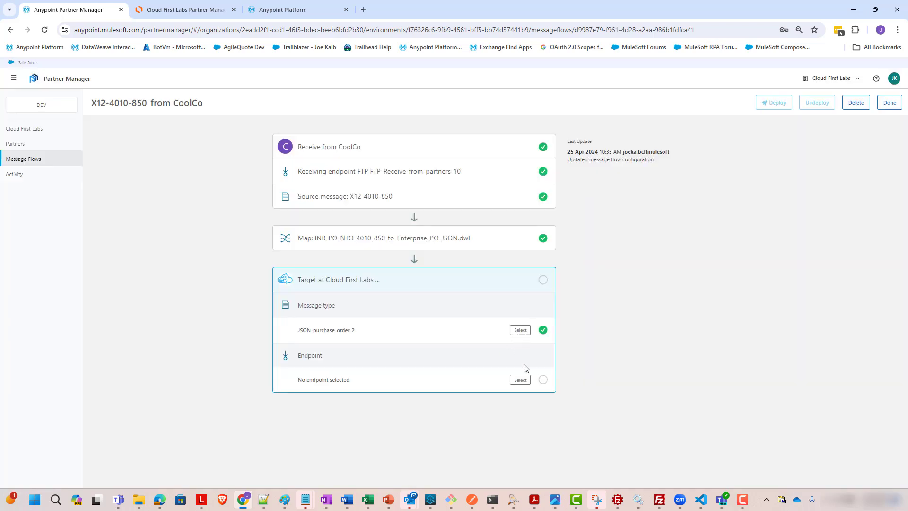
Assign the HTTPS-Inbound-Target-1 endpoint to the flow's target stage, glancing at the use-case diagram along the way
click(521, 380)
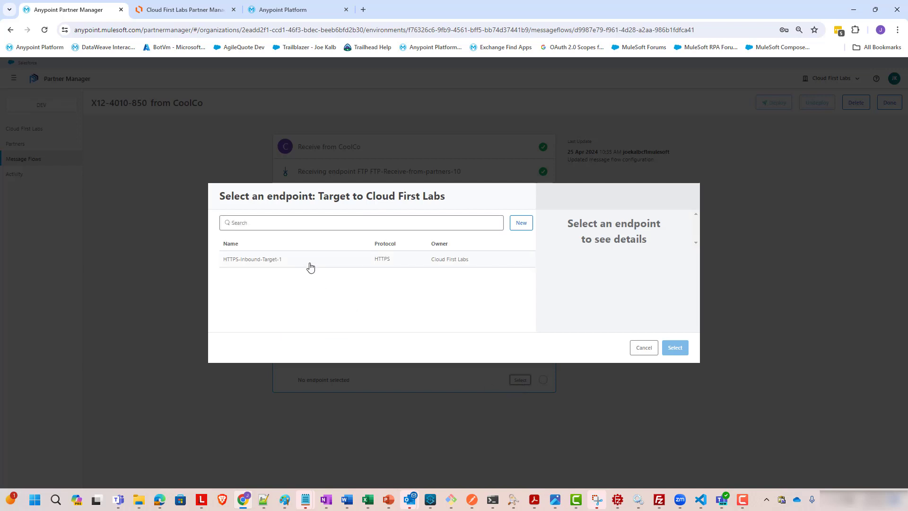
click(310, 266)
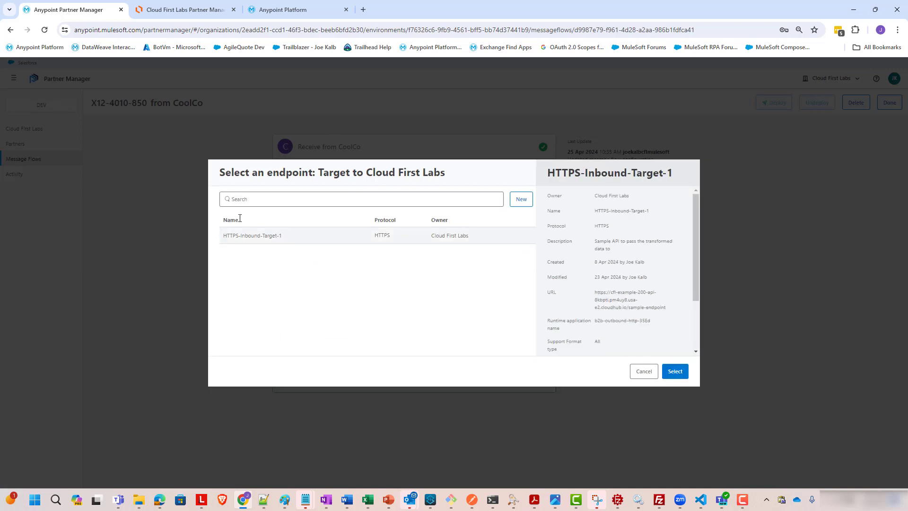
click(185, 13)
click(566, 316)
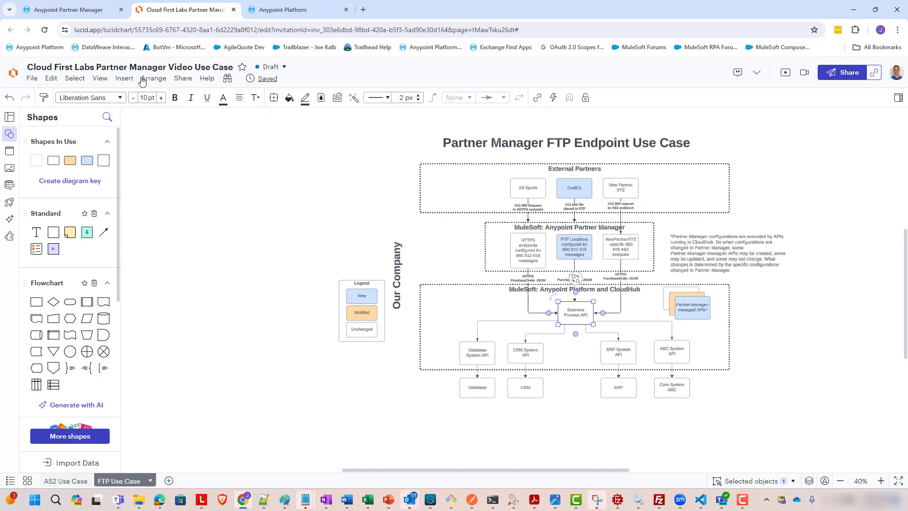
click(69, 8)
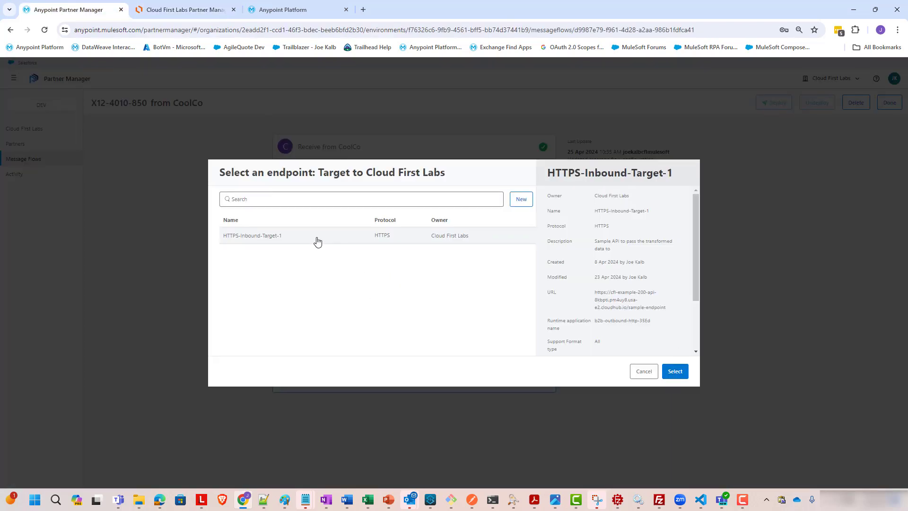
click(675, 371)
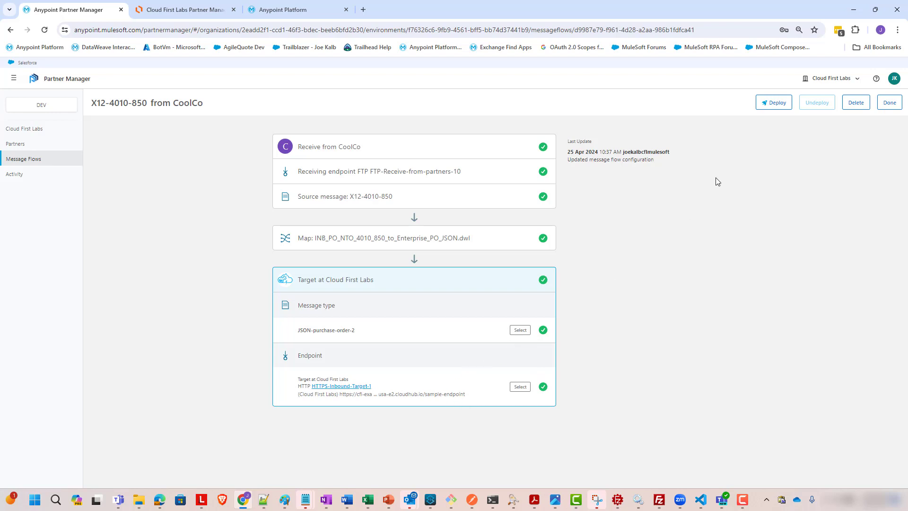
Deploy the message flow with the comment "Deploying123!"
click(774, 102)
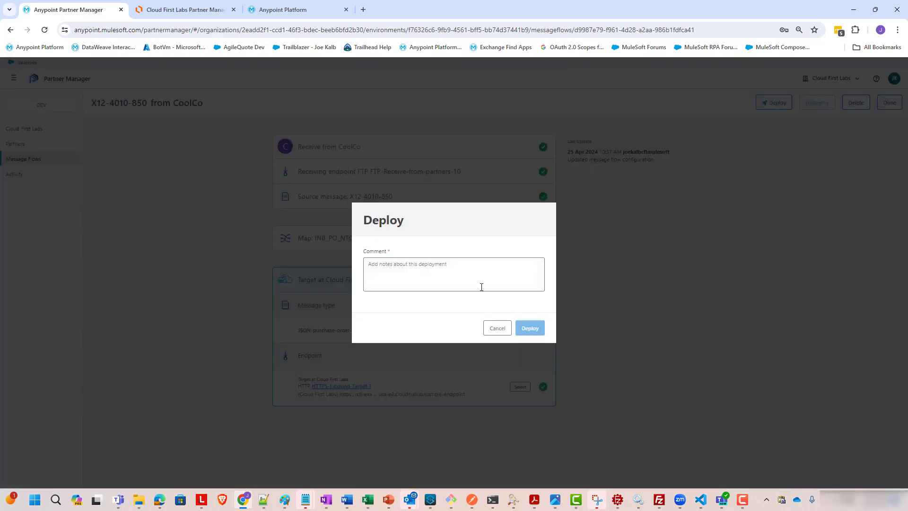
click(482, 287)
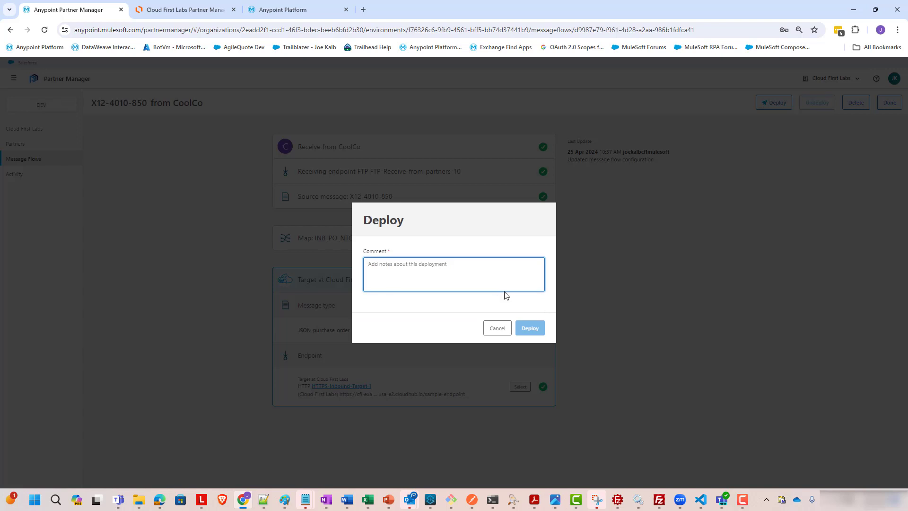
text(Deploying12)
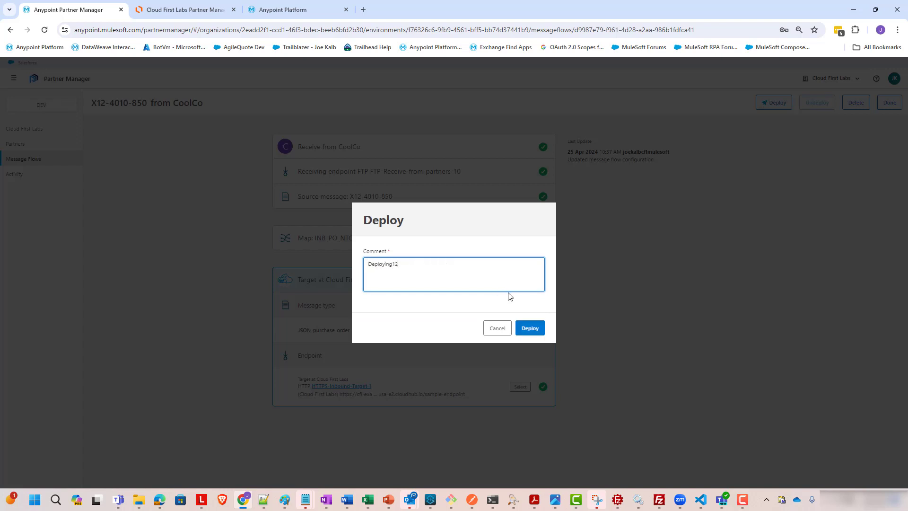
text(3!)
click(540, 329)
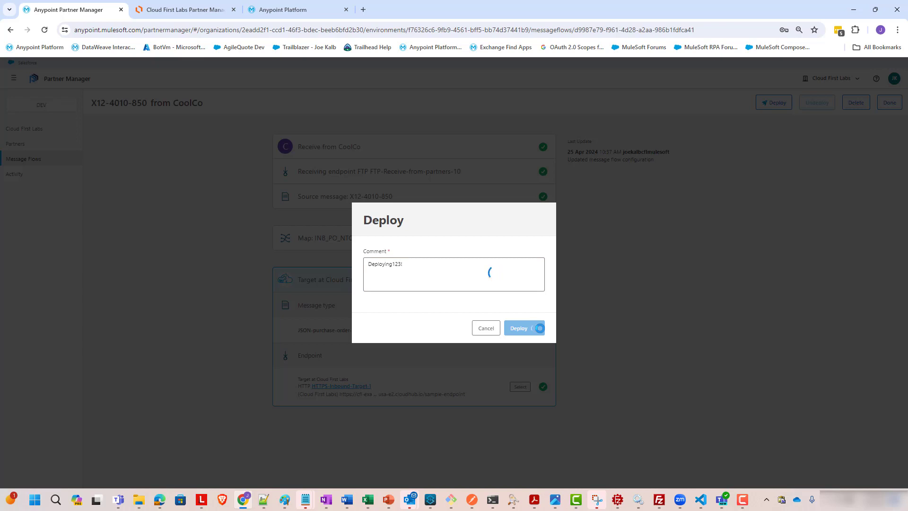
click(539, 317)
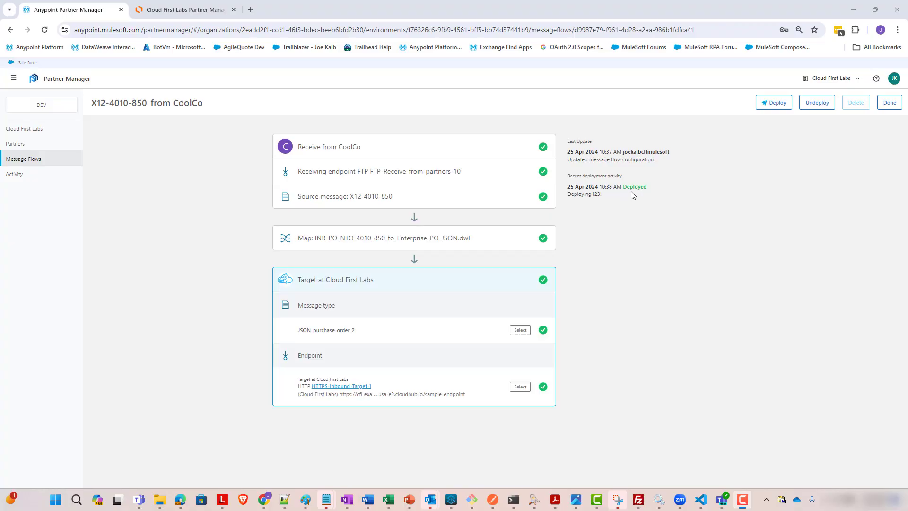
Review the flow's receiving endpoint and source message stage settings, including validation and acknowledgement
click(639, 499)
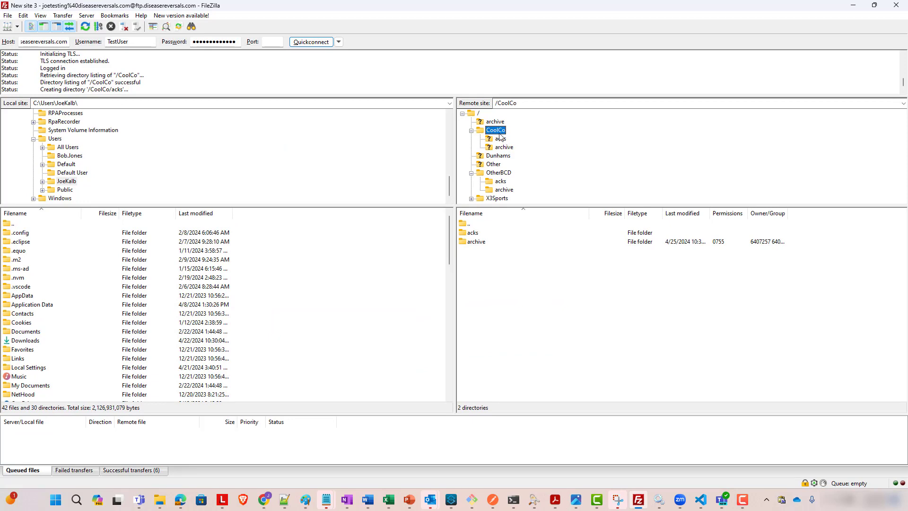
click(854, 6)
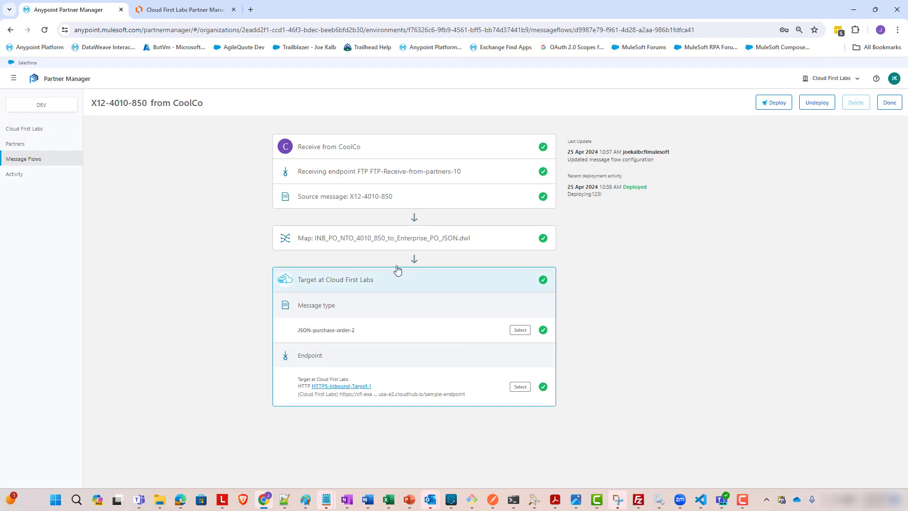
click(382, 179)
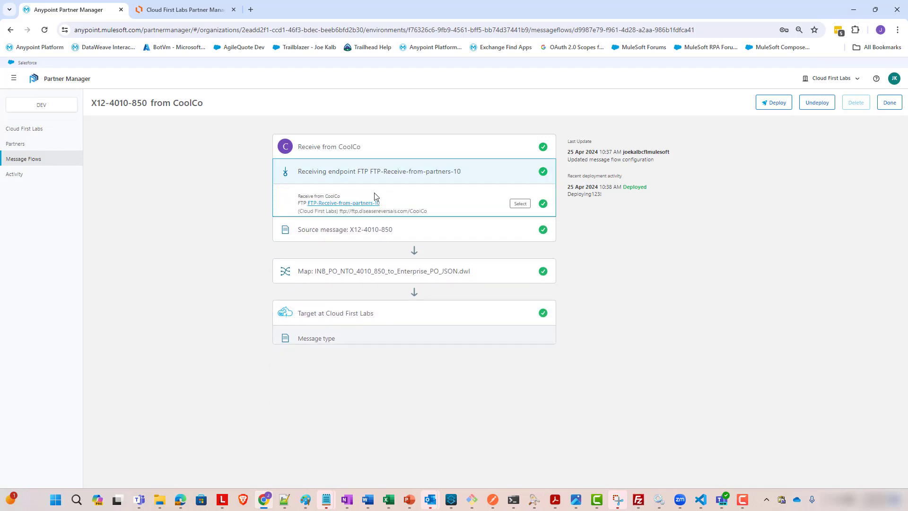
click(361, 244)
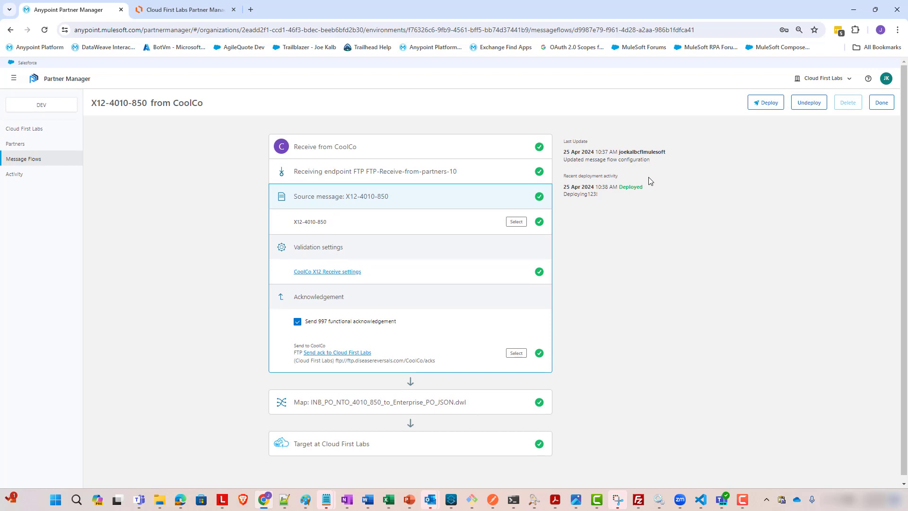
Examine the sample EDI file FileFromCoolCoToCFL.edi, checking the COOLCO and CLOUDFIRSTLABS sender and receiver identifiers
click(285, 501)
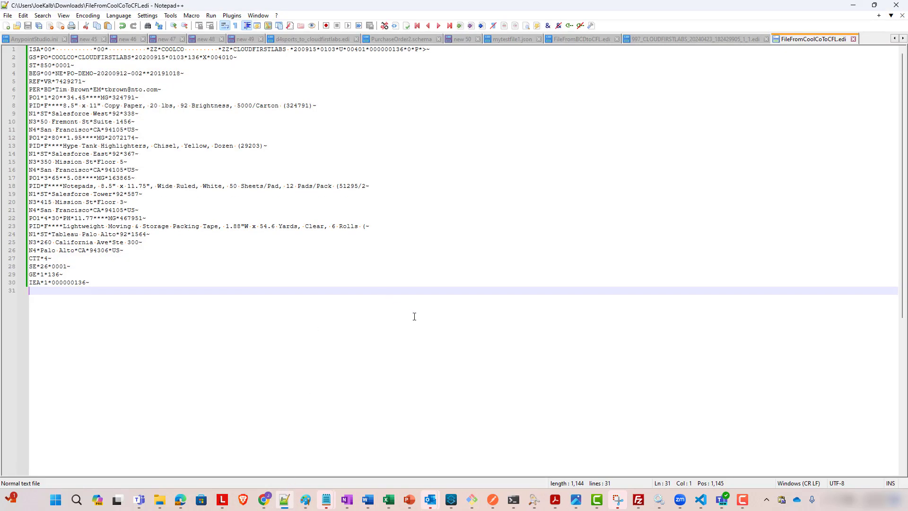
key(shift+Up)
key(shift+Up)
key(shift+Up)
key(shift+Up)
key(shift+Up)
key(shift+Up)
key(shift+Up)
key(shift+Up)
key(shift+Up)
key(shift+Up)
key(shift+Up)
key(shift+Up)
key(shift+Up)
key(shift+Up)
key(shift+Up)
key(shift+Up)
key(shift+Up)
key(shift+Up)
key(shift+Up)
key(shift+Up)
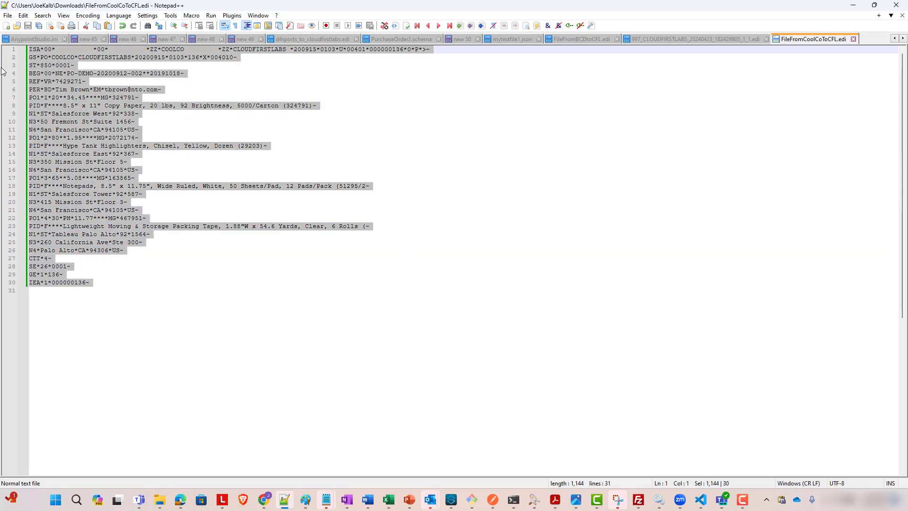
click(146, 287)
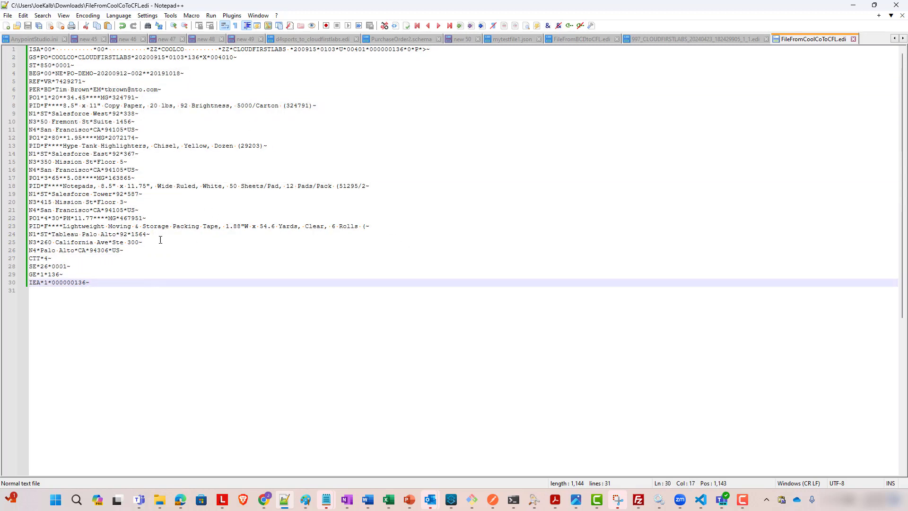
double_click(176, 49)
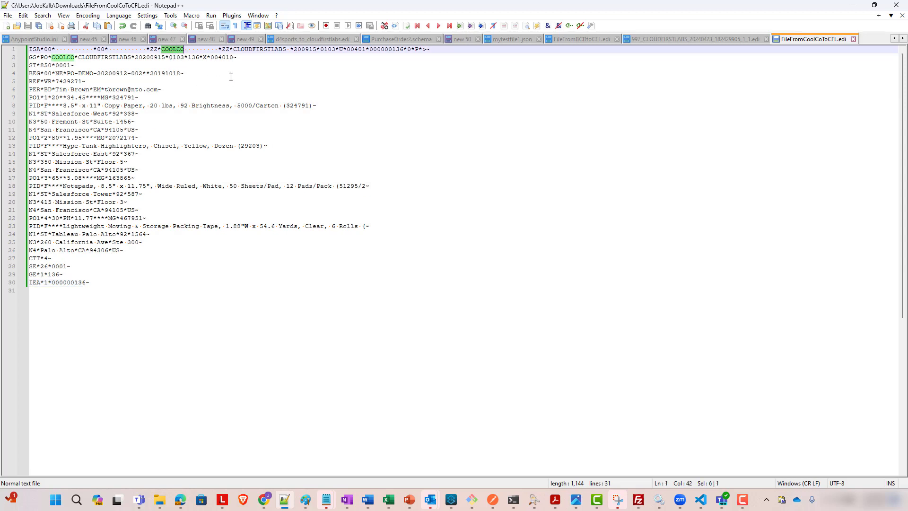
double_click(268, 49)
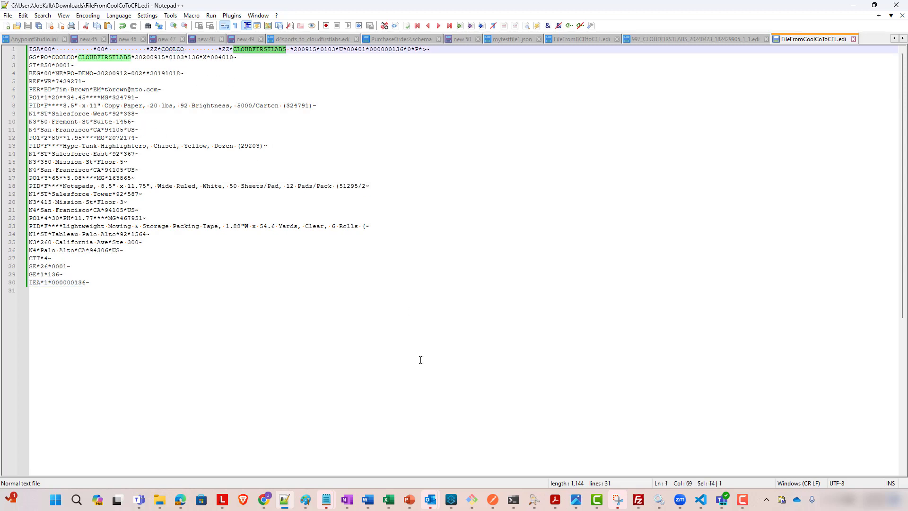
click(381, 286)
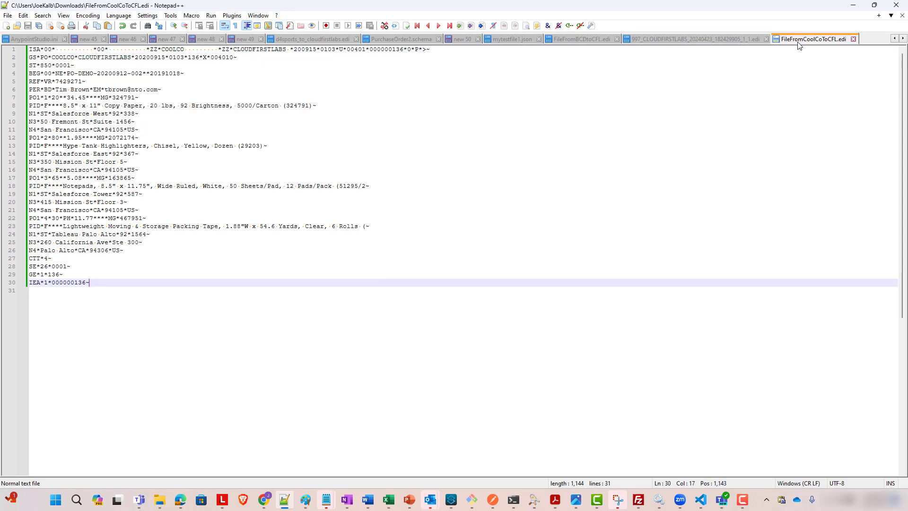
click(852, 6)
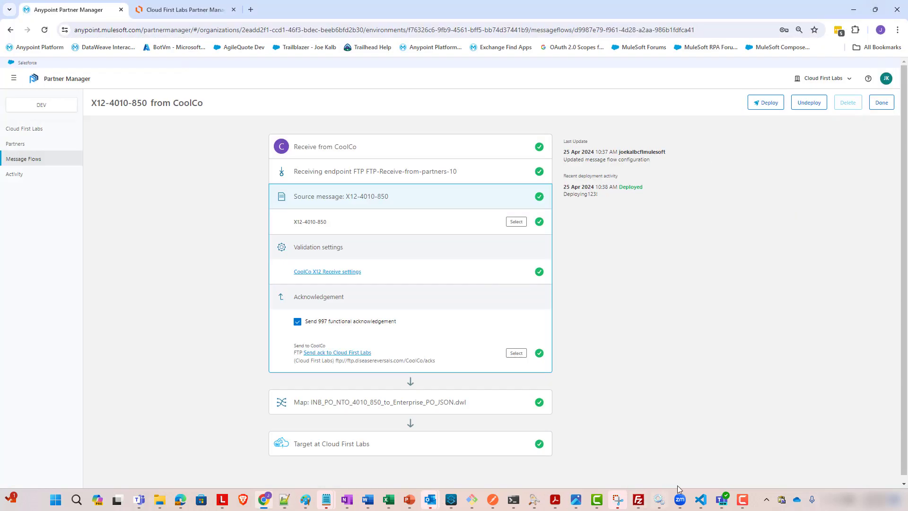
Upload FileFromCoolCoToCFL.edi from Downloads into the /CoolCo folder on the FTP server
click(638, 500)
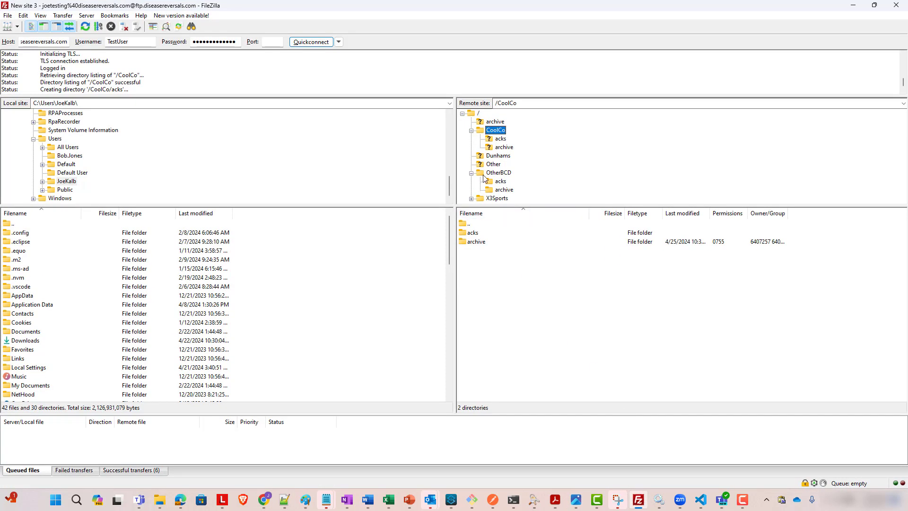
double_click(492, 134)
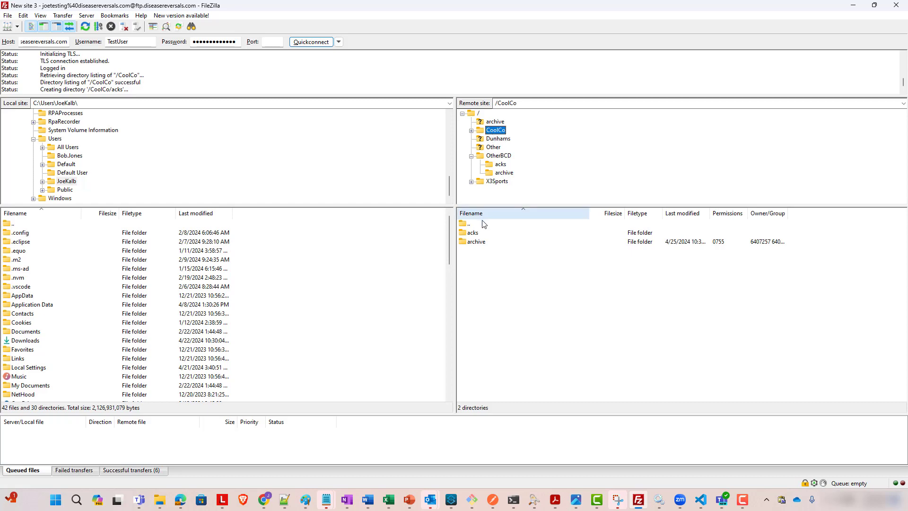
click(159, 500)
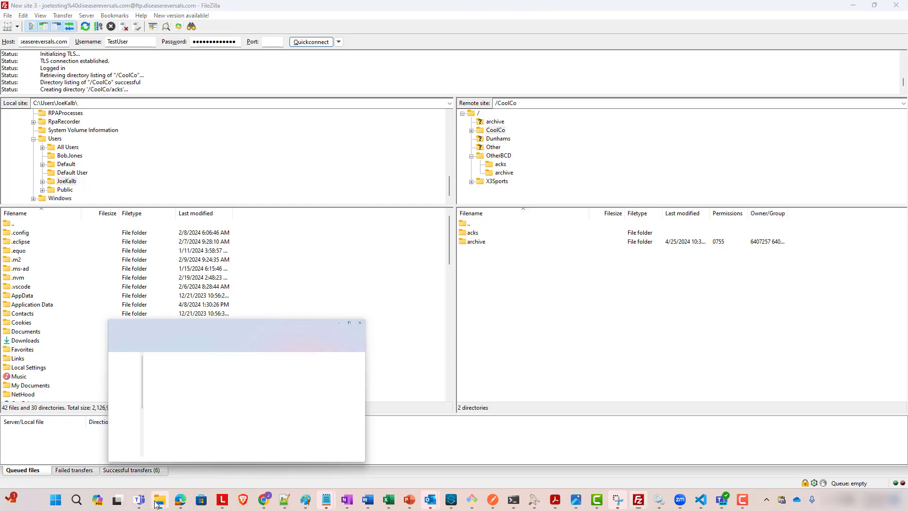
drag(197, 279, 601, 290)
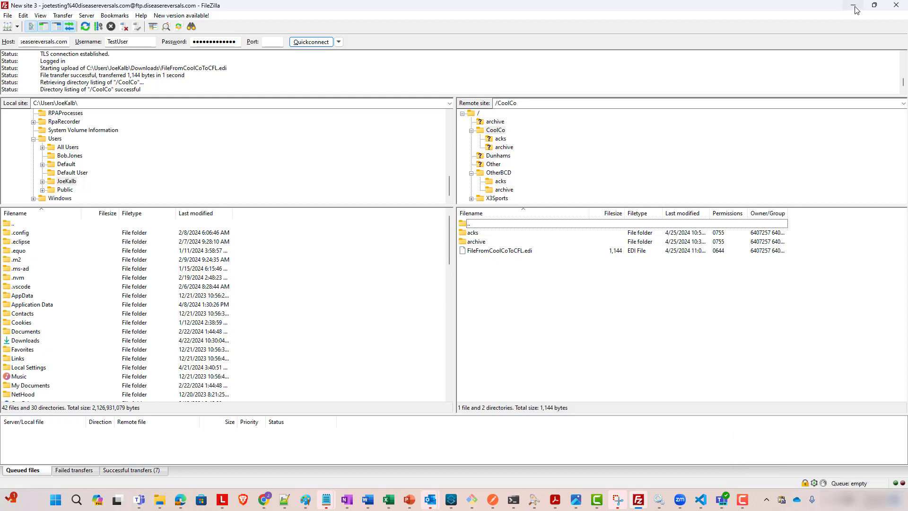
click(856, 8)
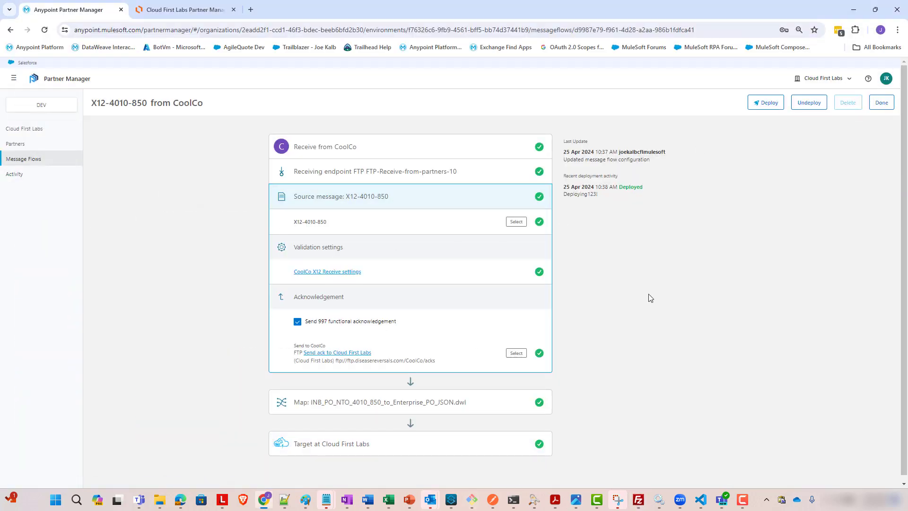
Open the Activity page and refresh its Transmissions view for today
click(38, 178)
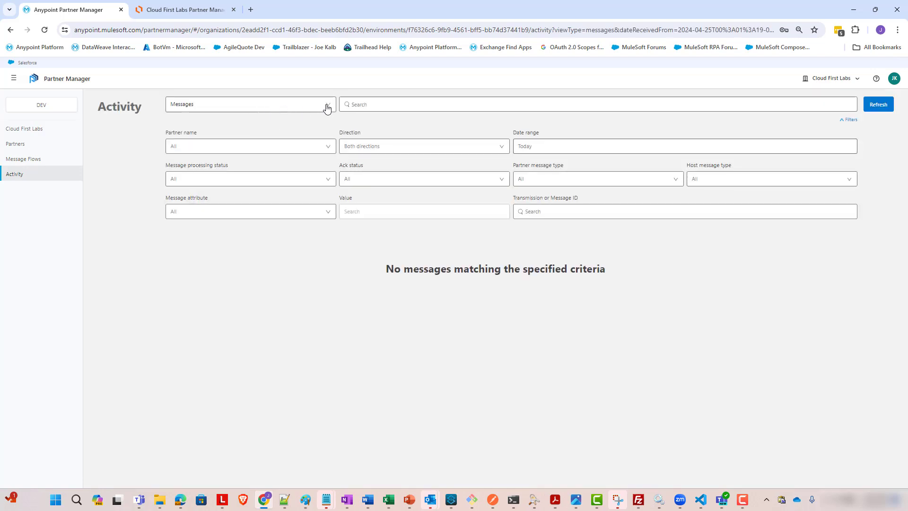
click(324, 108)
click(305, 126)
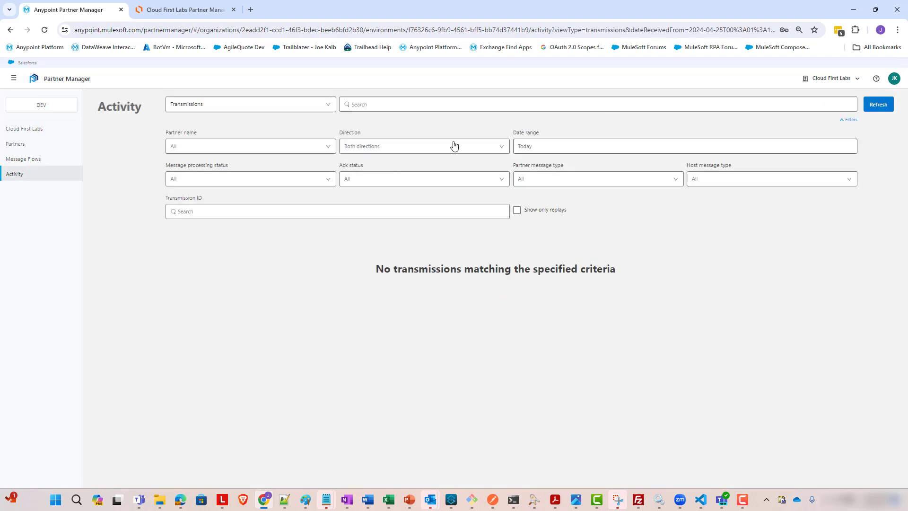
click(879, 104)
click(878, 104)
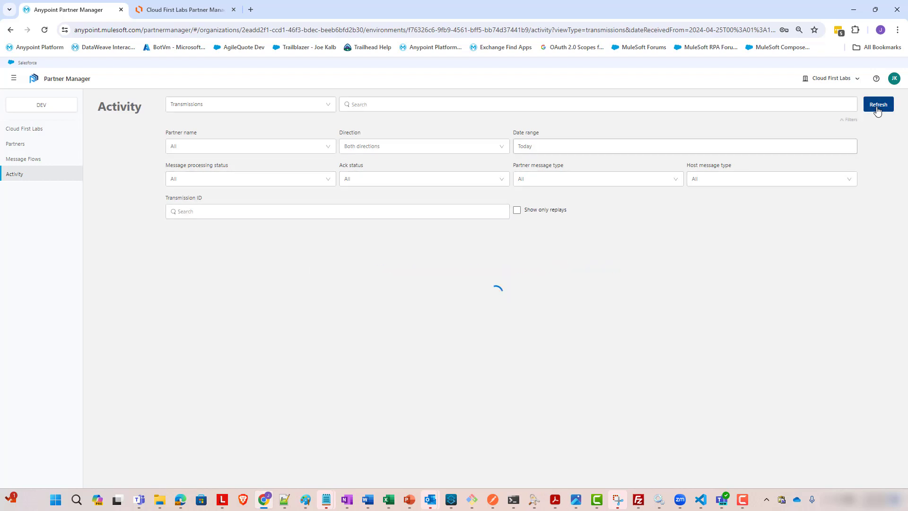
click(878, 104)
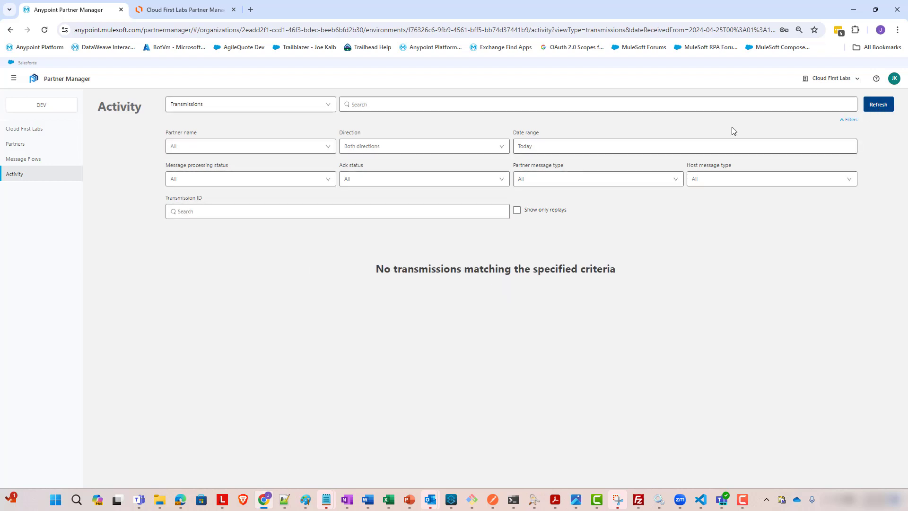
Switch the Activity view back to Messages and refresh repeatedly to watch for the incoming CoolCo message
click(332, 108)
click(304, 138)
click(869, 103)
click(871, 107)
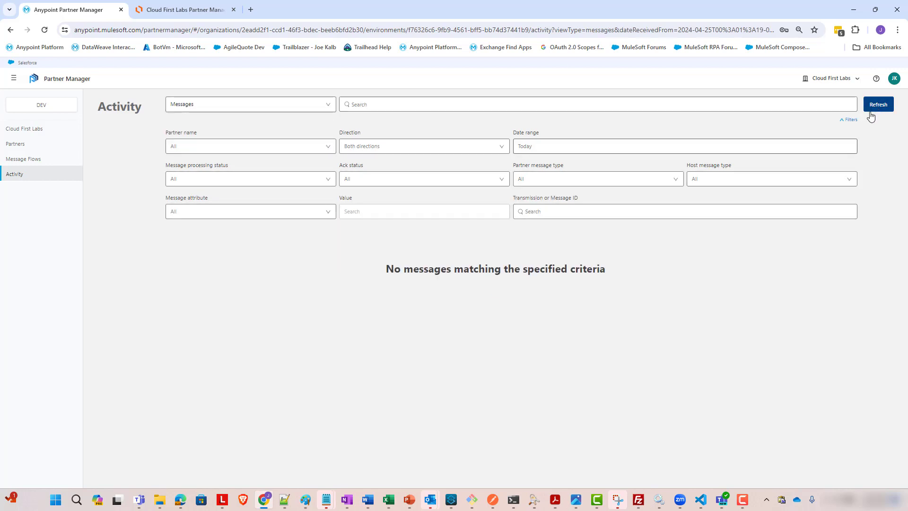
click(870, 112)
click(869, 112)
click(873, 112)
click(873, 111)
click(873, 111)
click(873, 111)
click(874, 112)
click(875, 110)
click(876, 109)
click(876, 109)
click(876, 109)
click(876, 109)
click(875, 109)
click(876, 109)
click(876, 110)
click(876, 109)
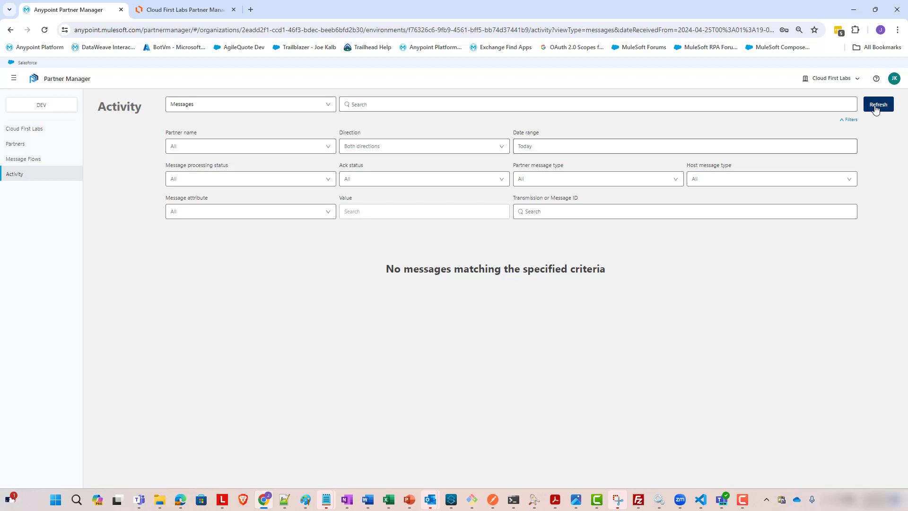
click(875, 109)
click(876, 109)
click(876, 109)
click(876, 109)
click(876, 109)
click(875, 110)
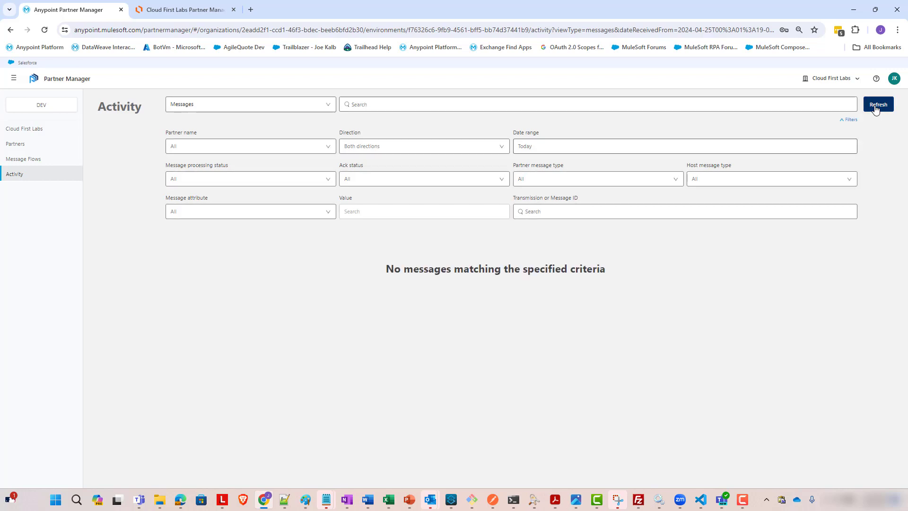
click(876, 110)
click(875, 110)
click(876, 109)
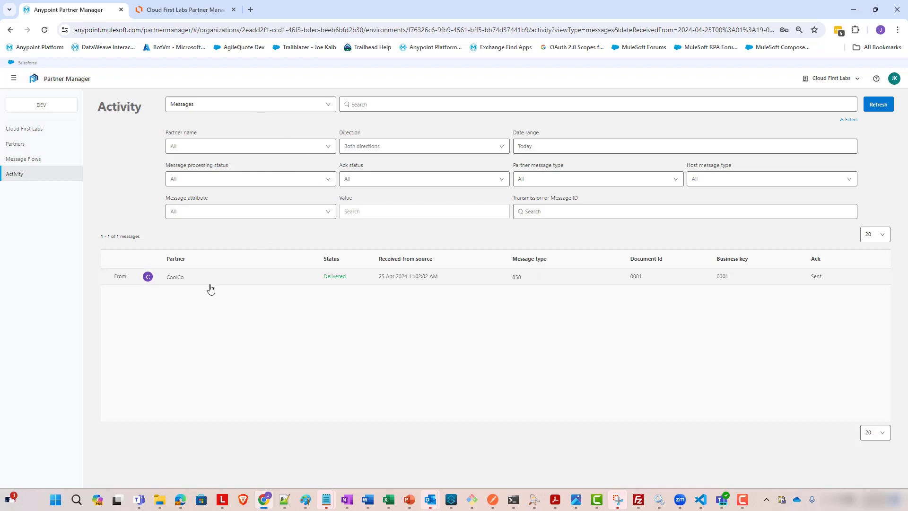
Open the CoolCo 850 message's details and view its source payload
click(182, 283)
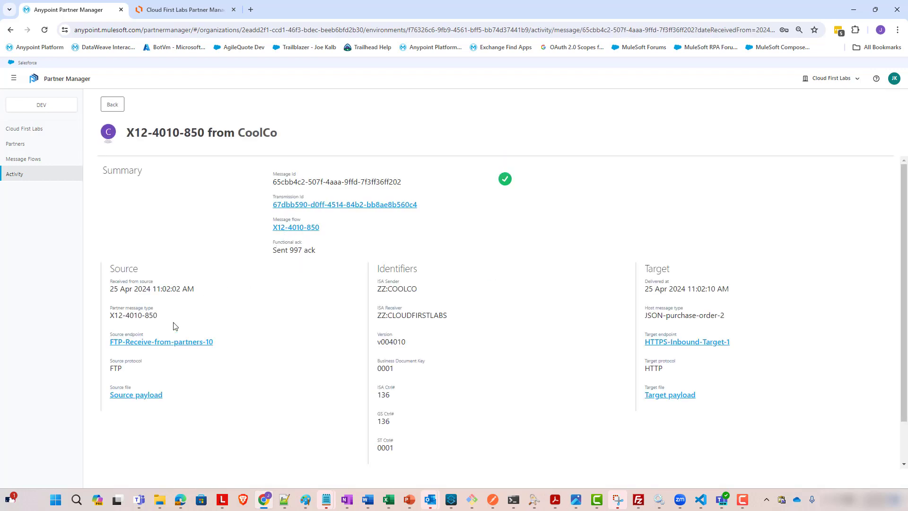
click(146, 395)
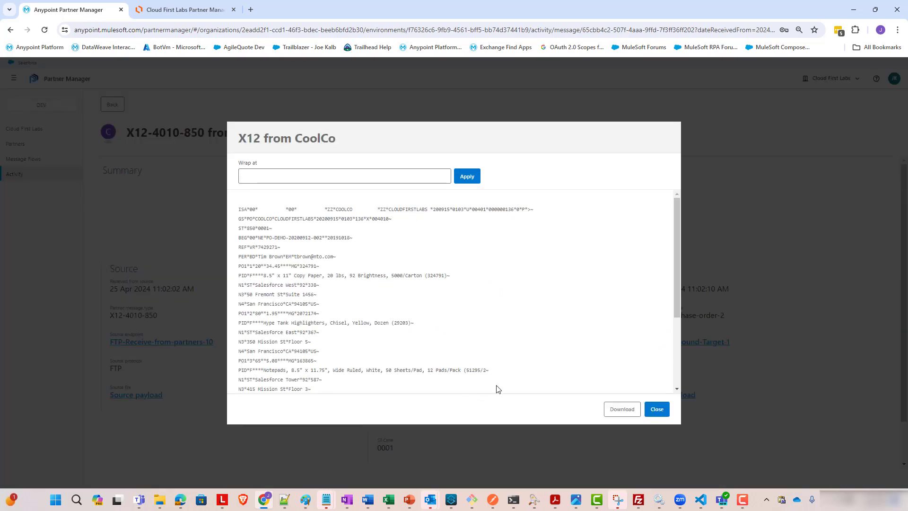
Close the source payload and view the CoolCo message's target JSON payload, then close it
click(656, 408)
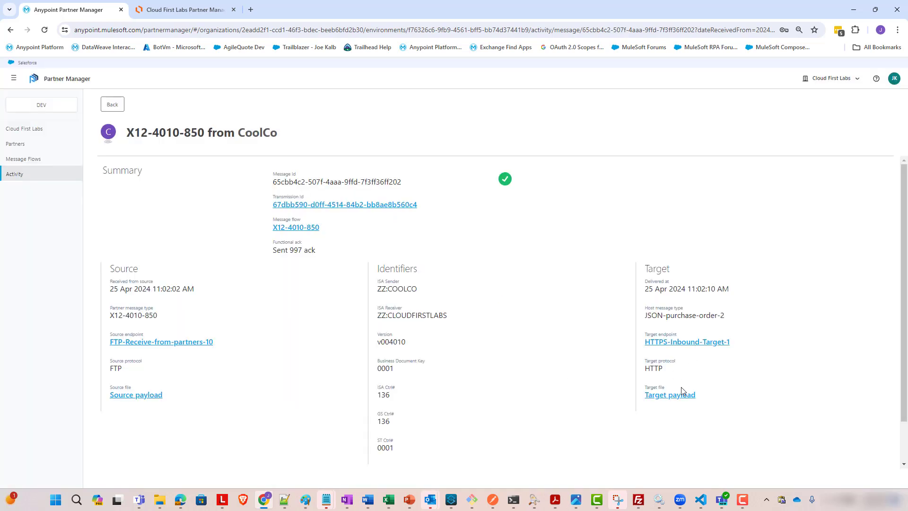
click(647, 399)
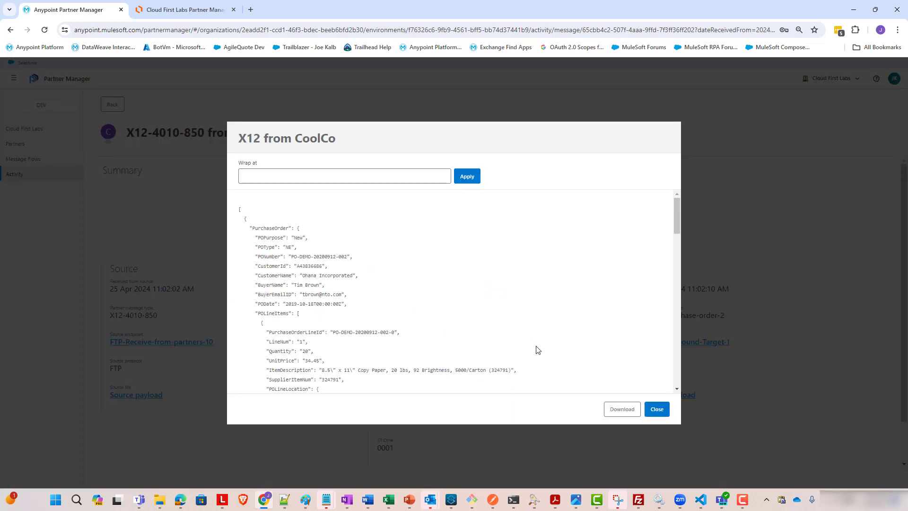
click(661, 411)
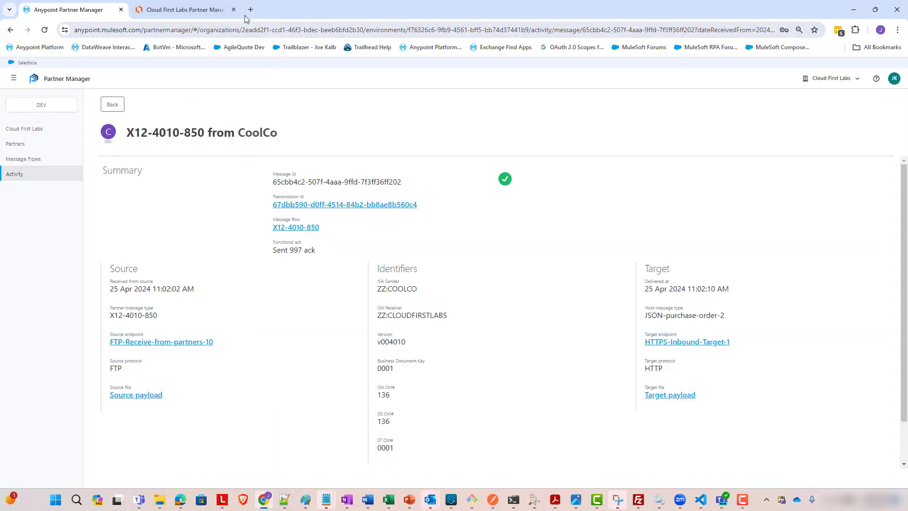
Open Runtime Manager from the Anypoint Platform home and open the cfl-example-200-api application, filtering applications by example
click(39, 49)
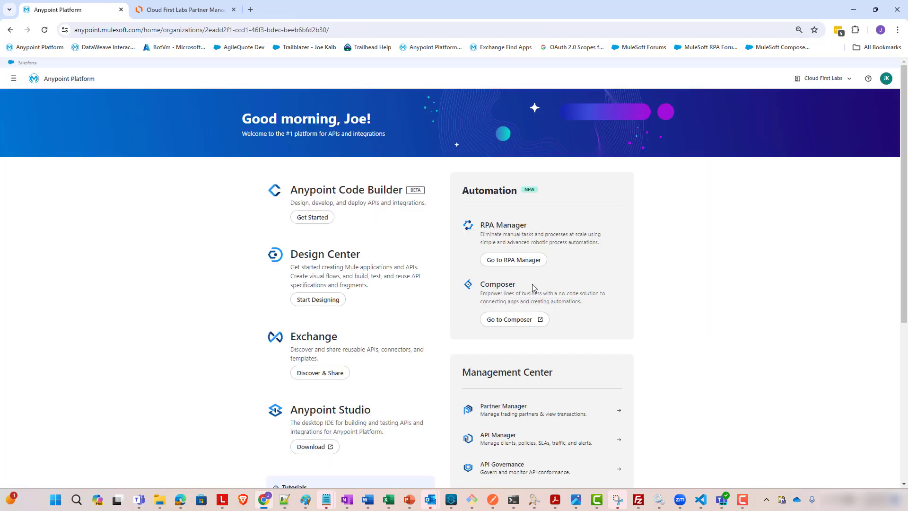
scroll(479, 408, down, 3)
click(479, 408)
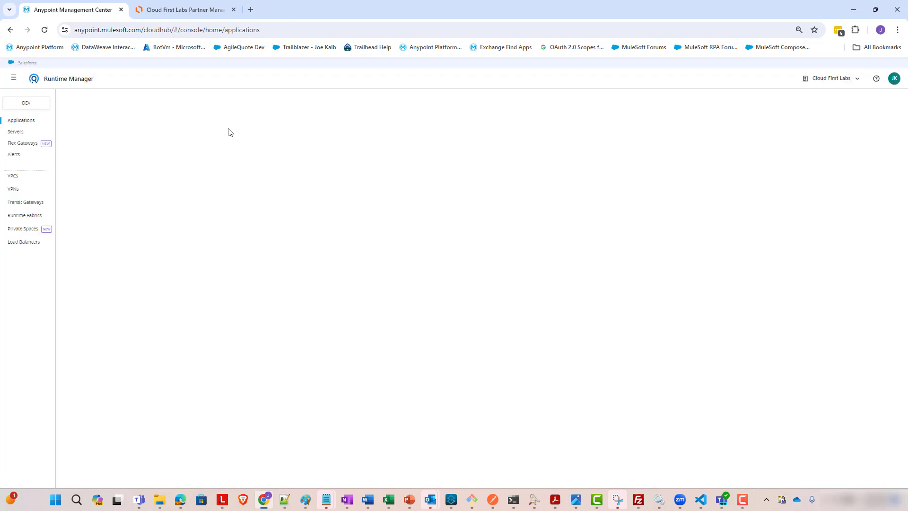
click(276, 106)
text(example)
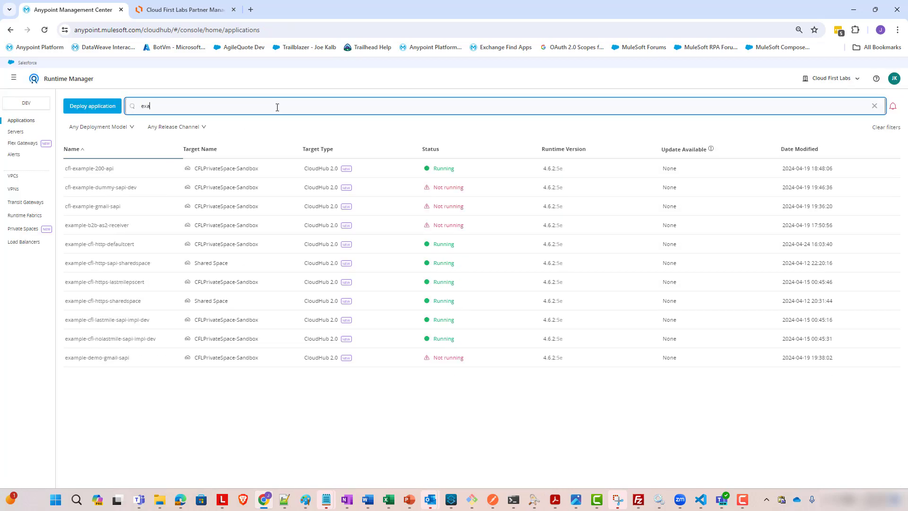
click(111, 168)
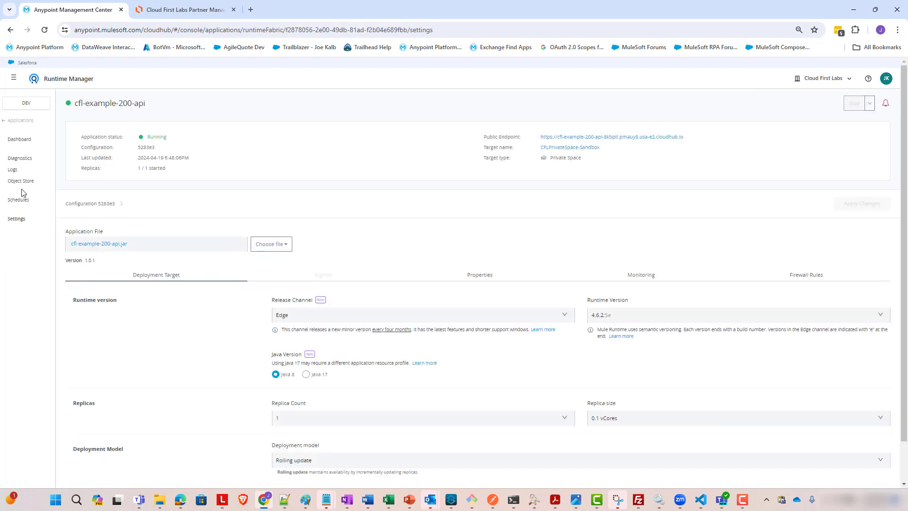
Open the application's logs and inspect the logged purchase order JSON received from Partner Manager
click(12, 171)
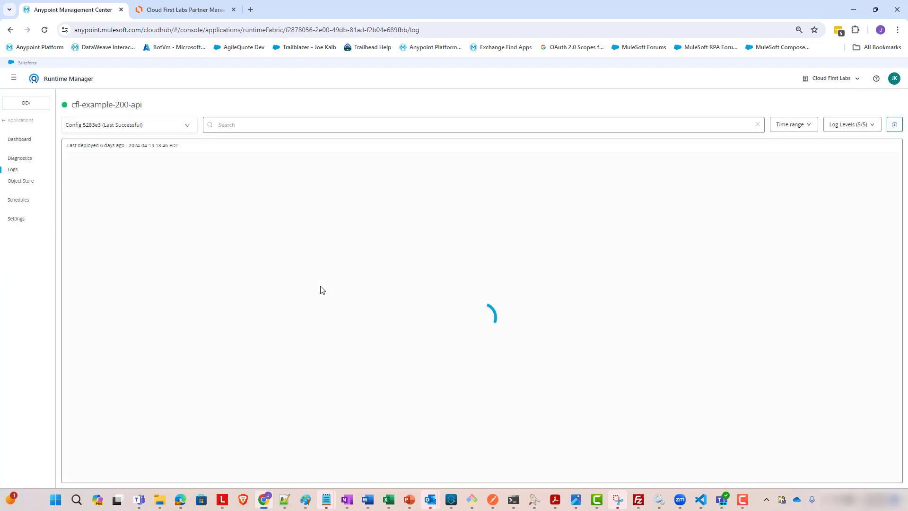
scroll(349, 312, up, 10)
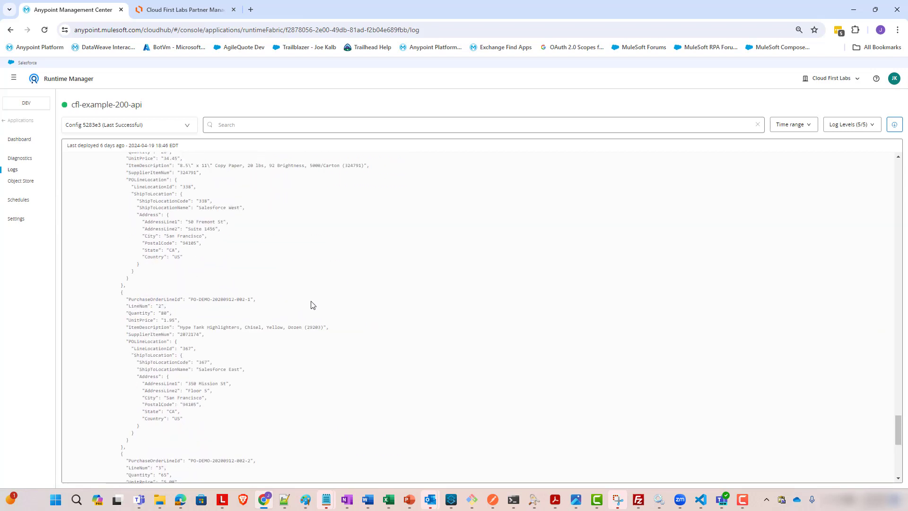
scroll(79, 297, down, 2)
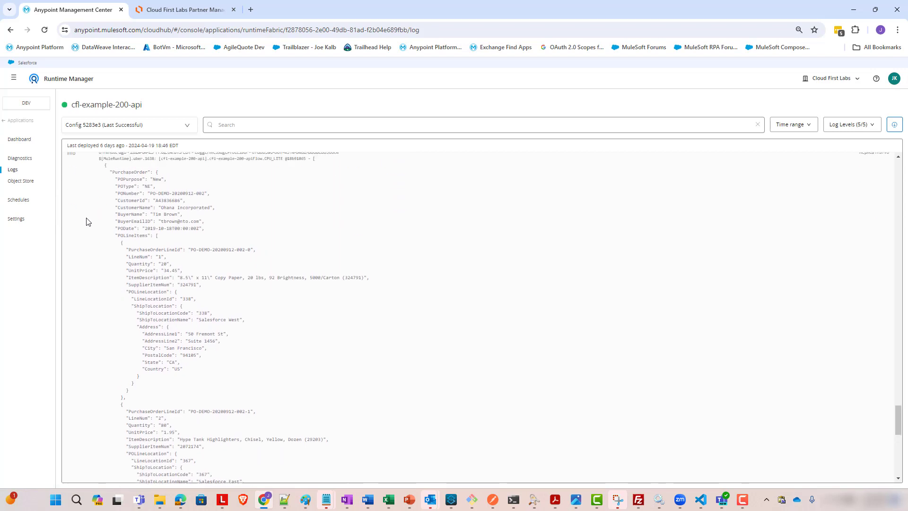
drag(115, 203, 364, 475)
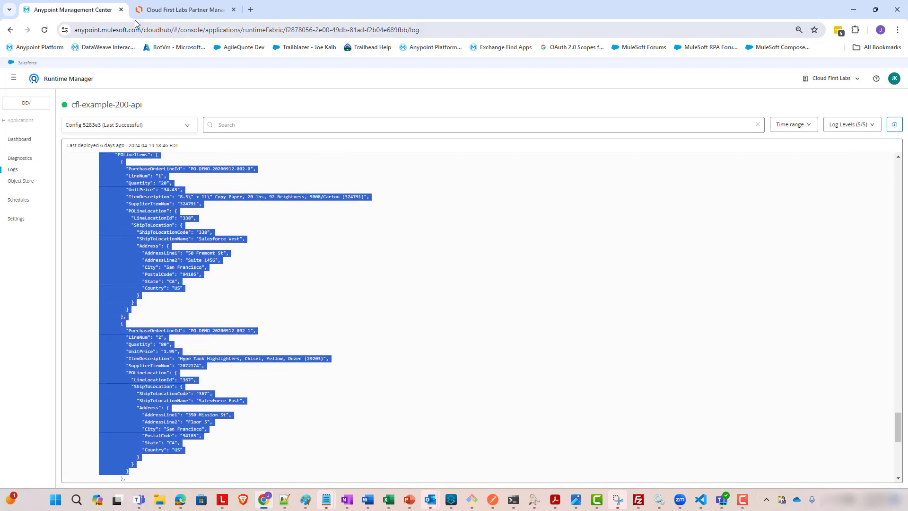
Switch to FileZilla and refresh the /CoolCo remote folder listing
click(185, 9)
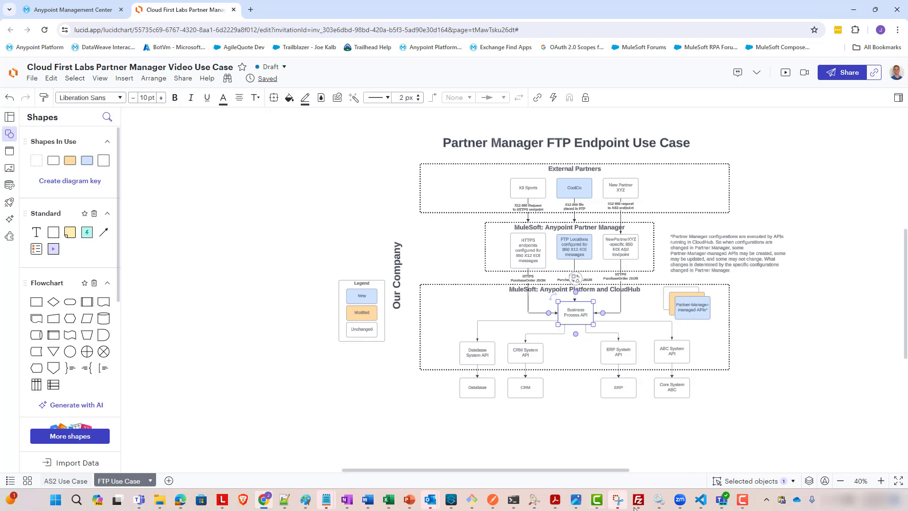
key(alt+Tab)
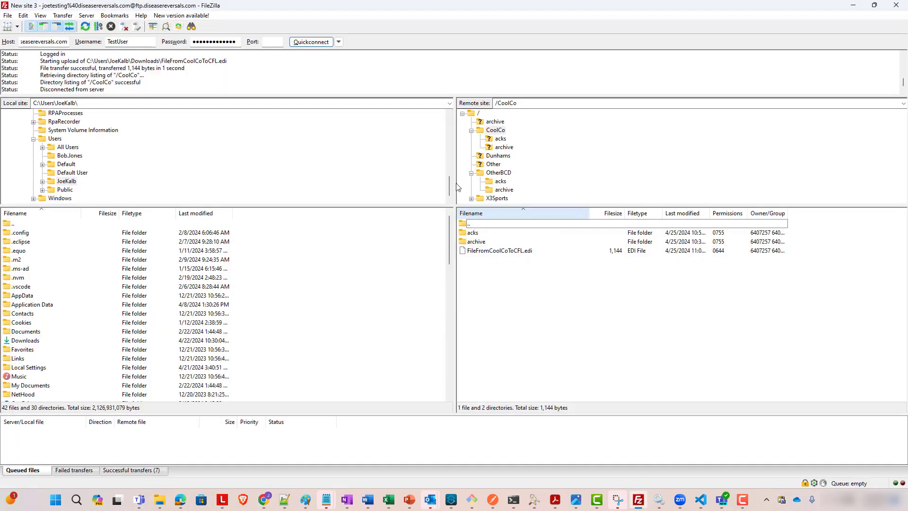
right_click(518, 279)
click(558, 357)
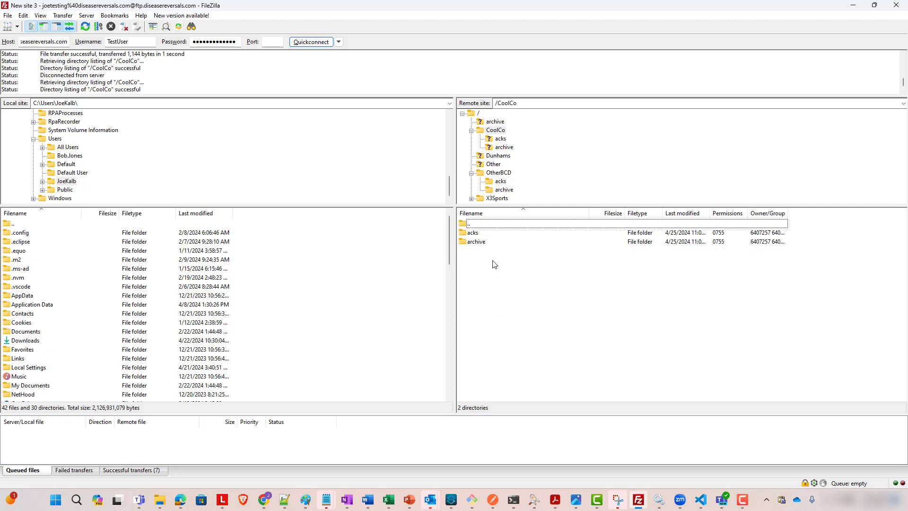
Browse the CoolCo archive and acks subfolders on the FTP server
double_click(477, 242)
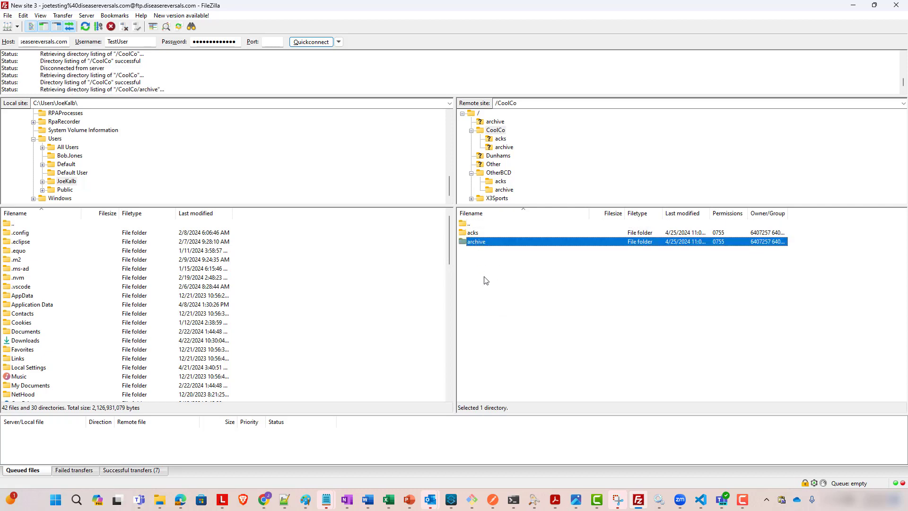
double_click(469, 225)
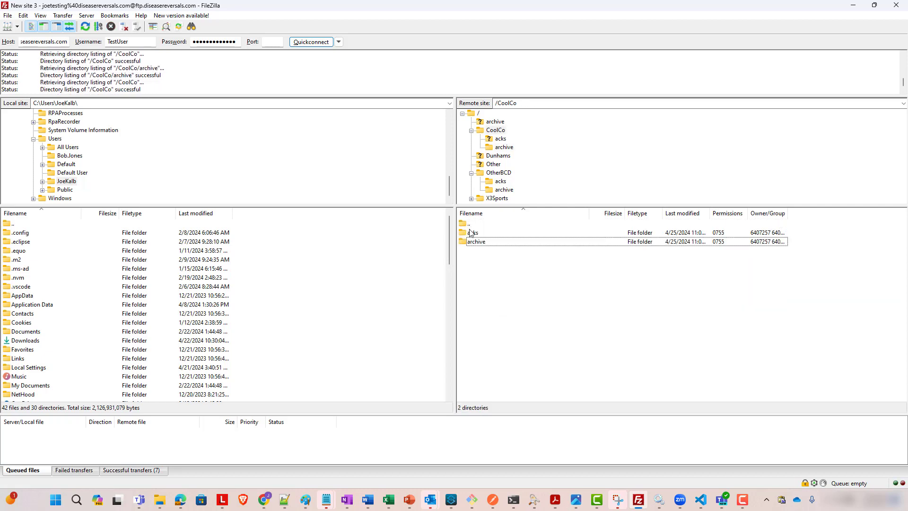
double_click(475, 235)
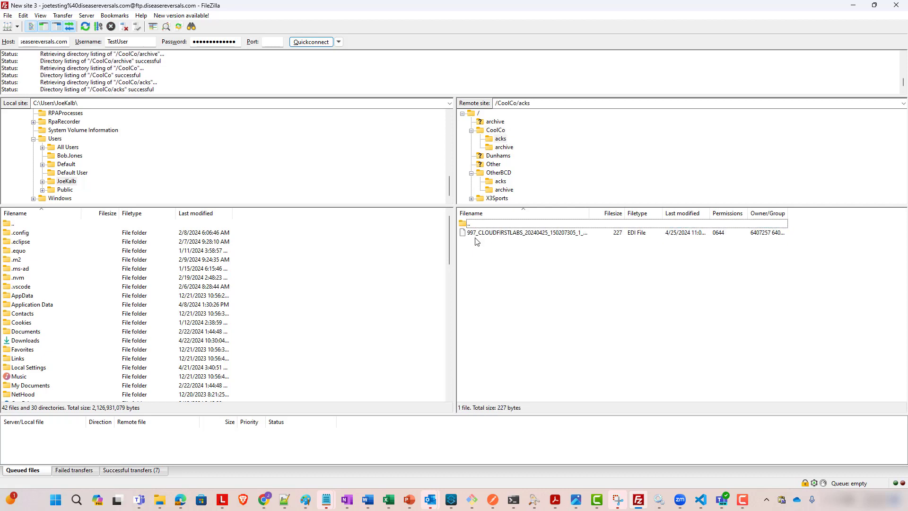
Open the 997_CLOUDFIRSTLABS acknowledgment file from /CoolCo/acks in Notepad++ and review its contents
double_click(480, 235)
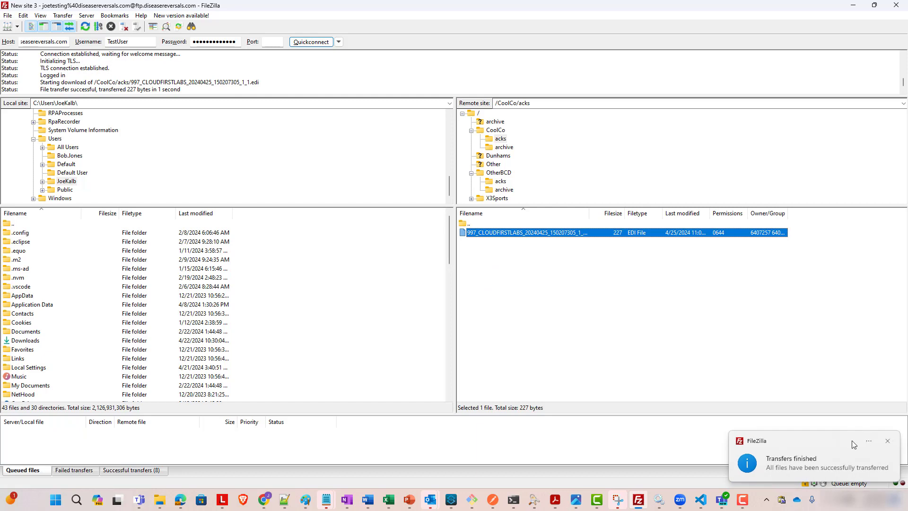
click(887, 442)
click(567, 237)
right_click(568, 237)
click(591, 260)
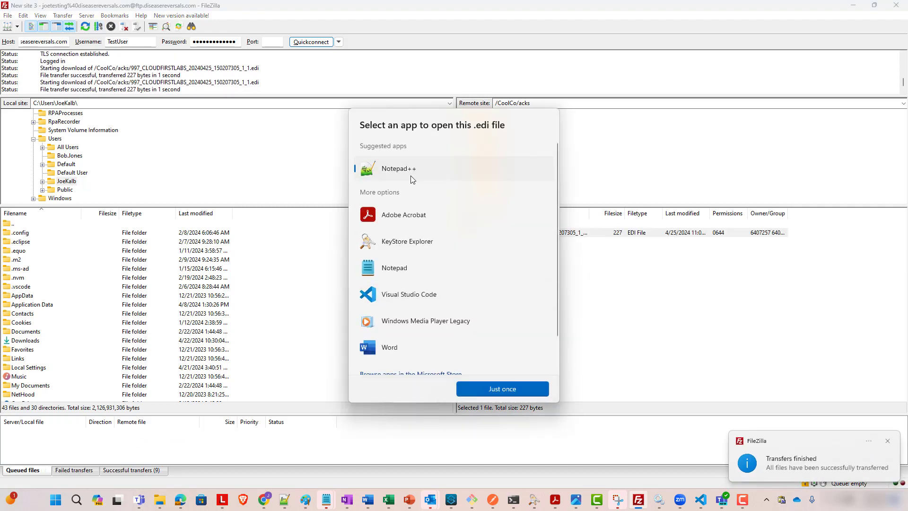
double_click(411, 179)
key(ctrl+End)
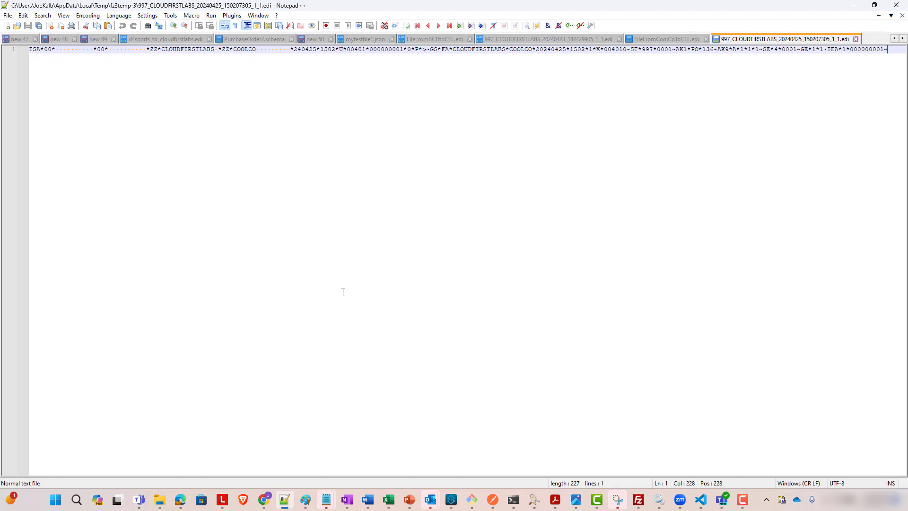
click(853, 5)
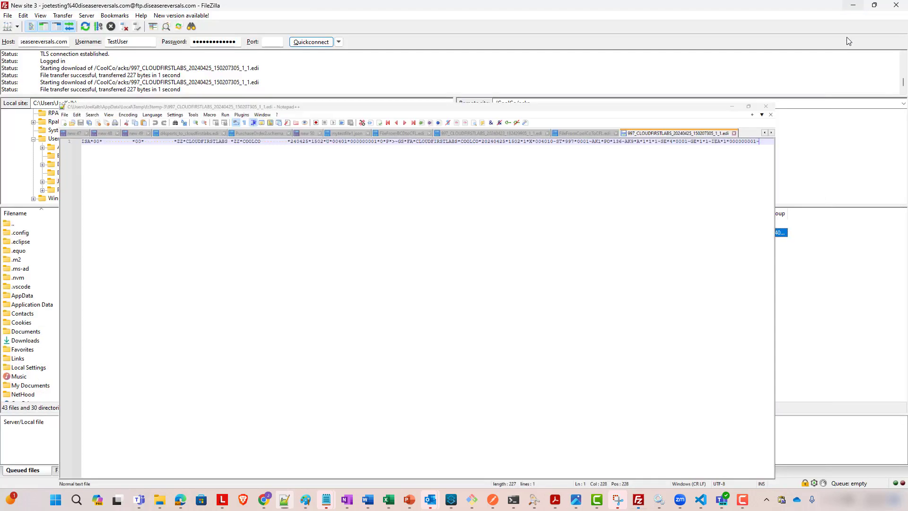